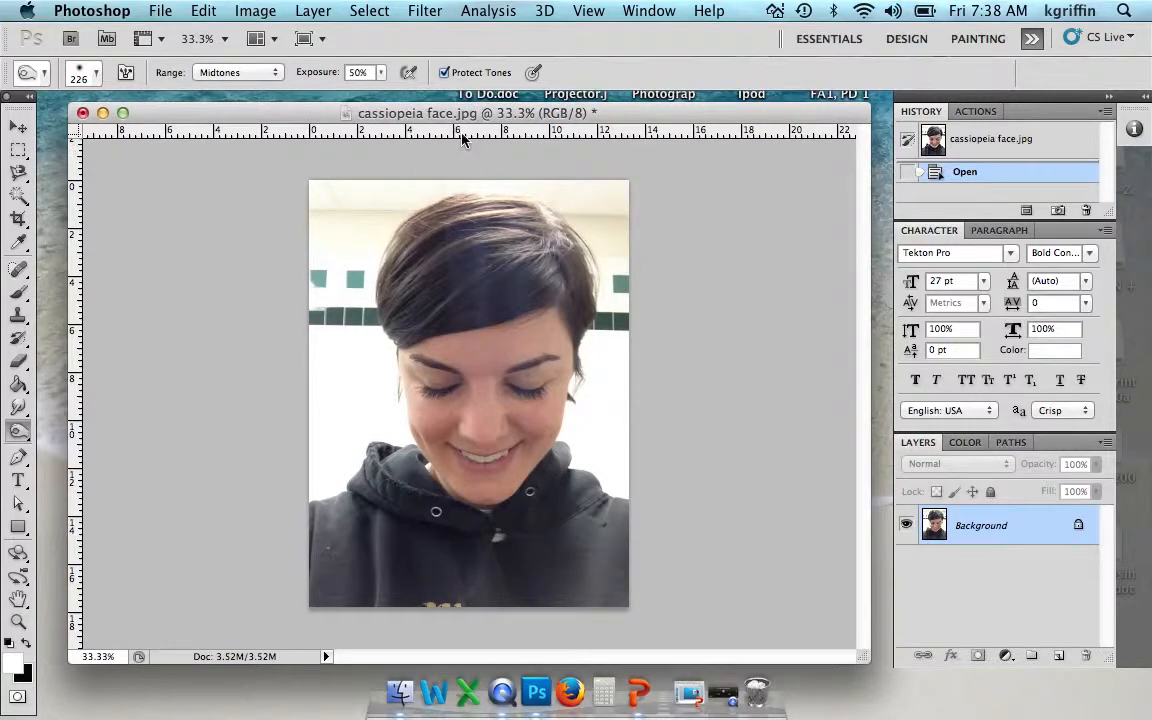
# Desaturate the color portrait with the Desaturate adjustment.
pyautogui.moveTo(470, 118); pyautogui.dragTo(466, 113)
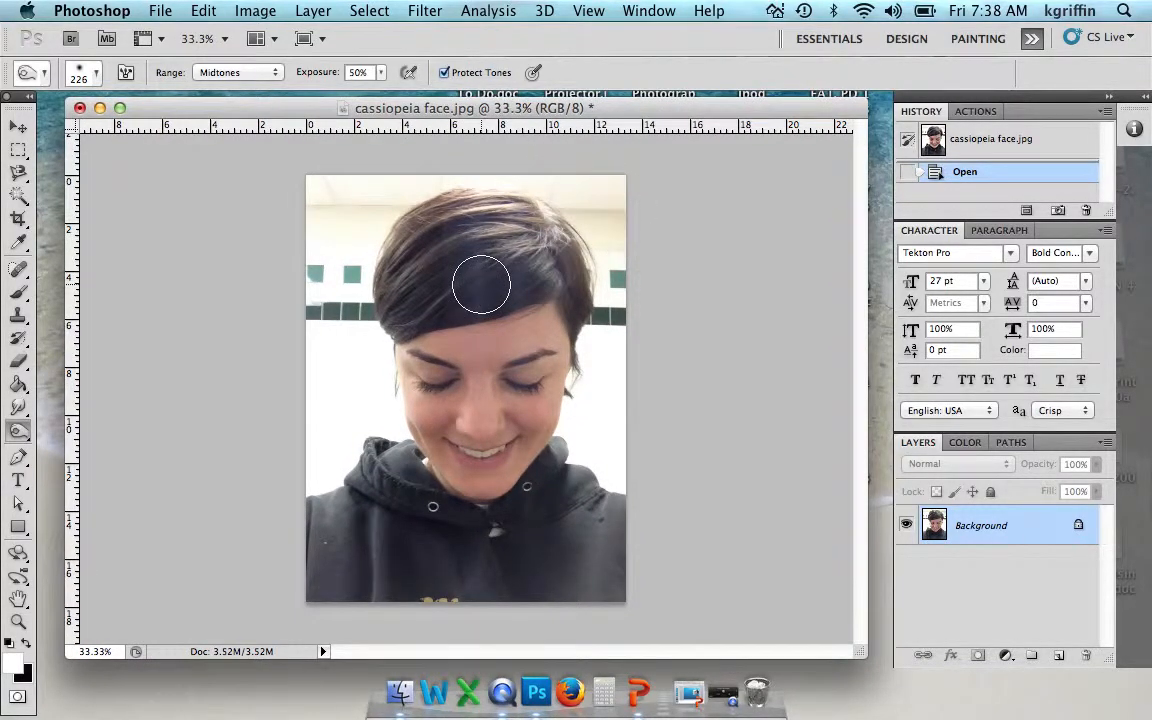
pyautogui.click(18, 128)
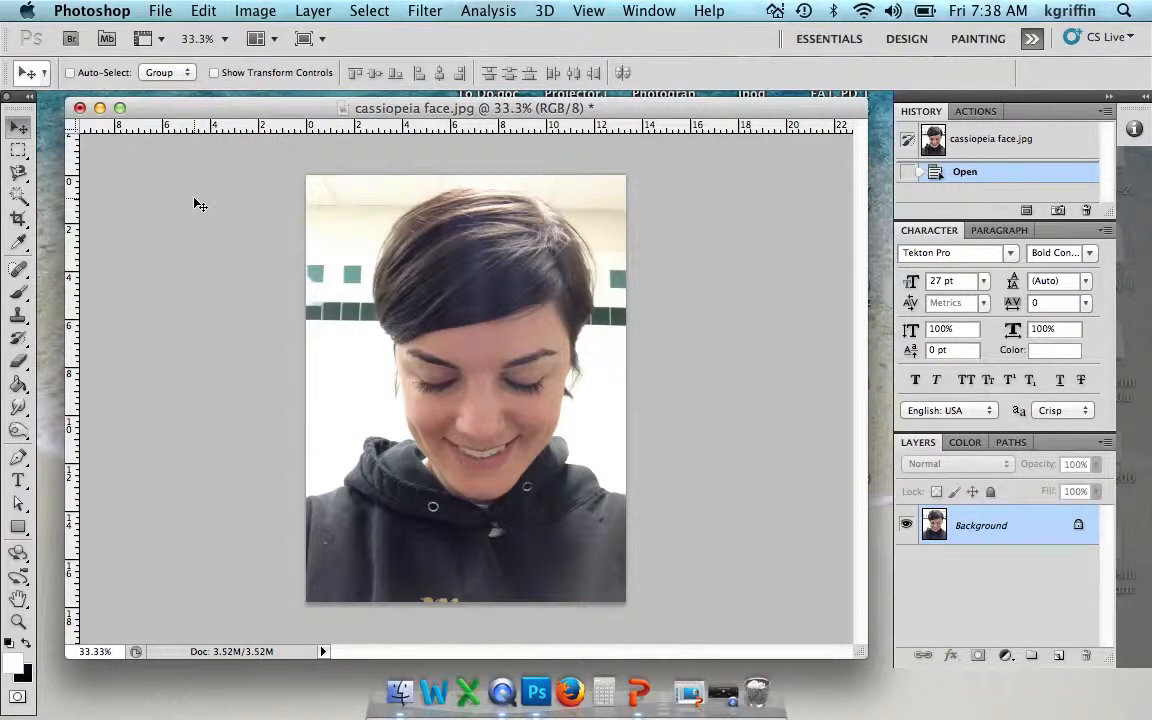
pyautogui.click(255, 14)
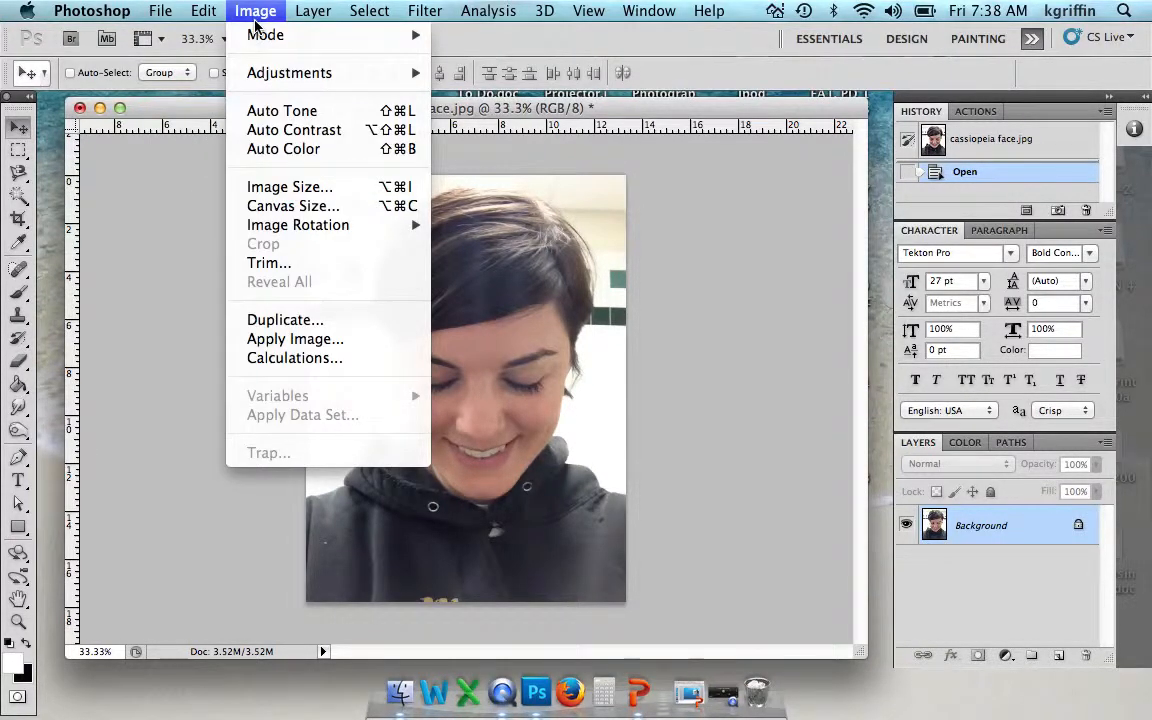
pyautogui.moveTo(268, 72)
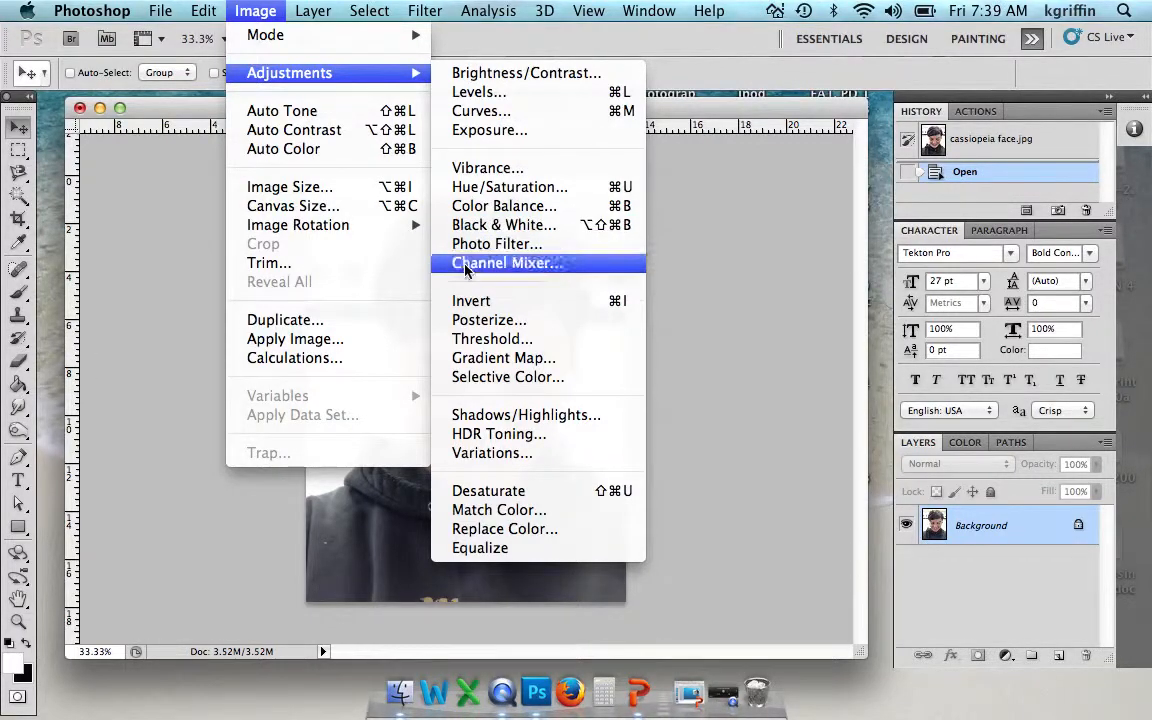
pyautogui.click(491, 491)
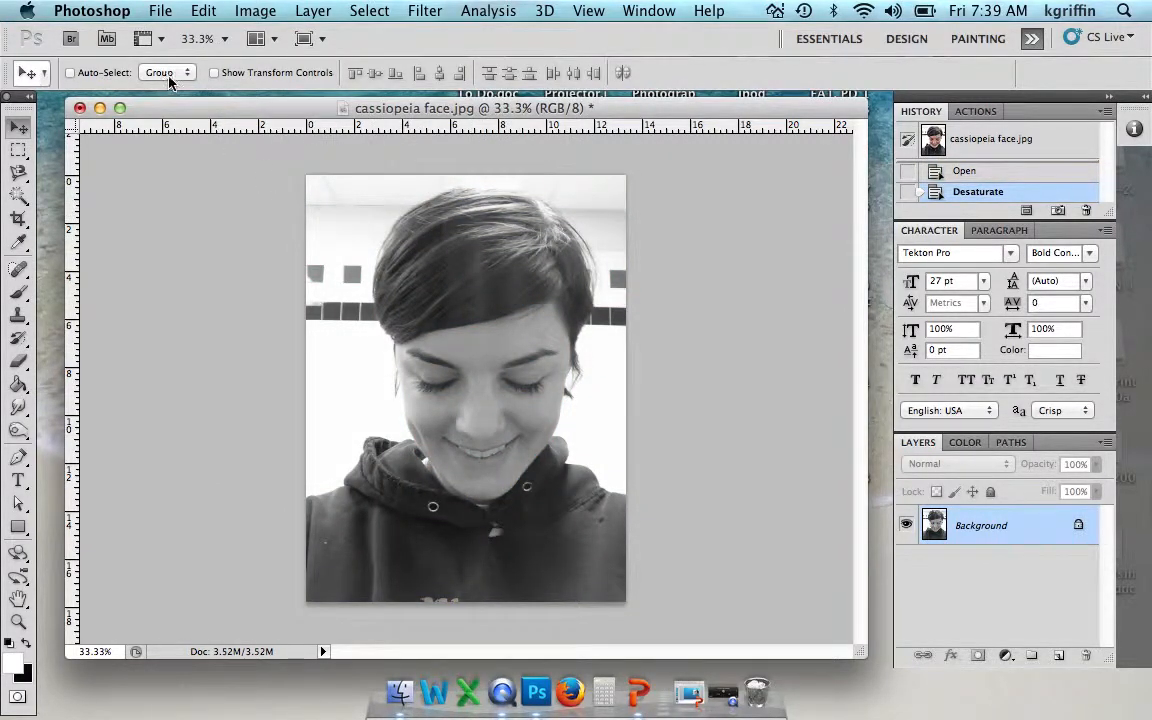
# Apply a Brightness/Contrast adjustment to the desaturated portrait with brightness 17 and contrast 66.
pyautogui.click(257, 12)
pyautogui.moveTo(254, 73)
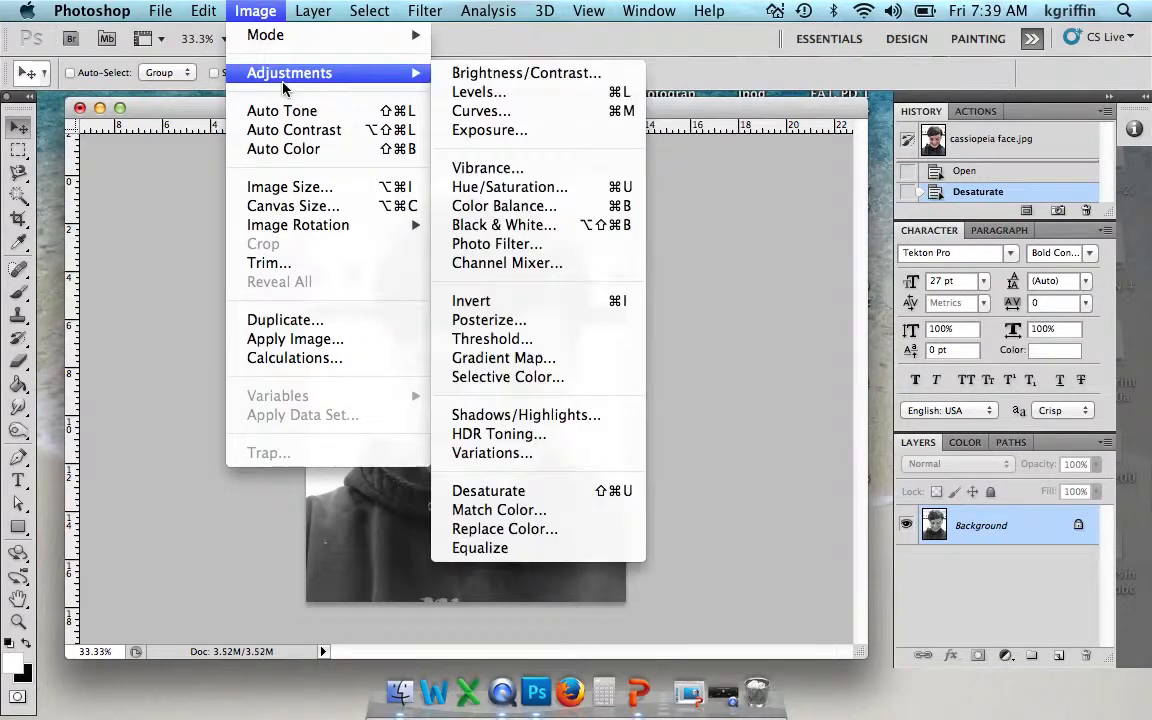
pyautogui.click(506, 73)
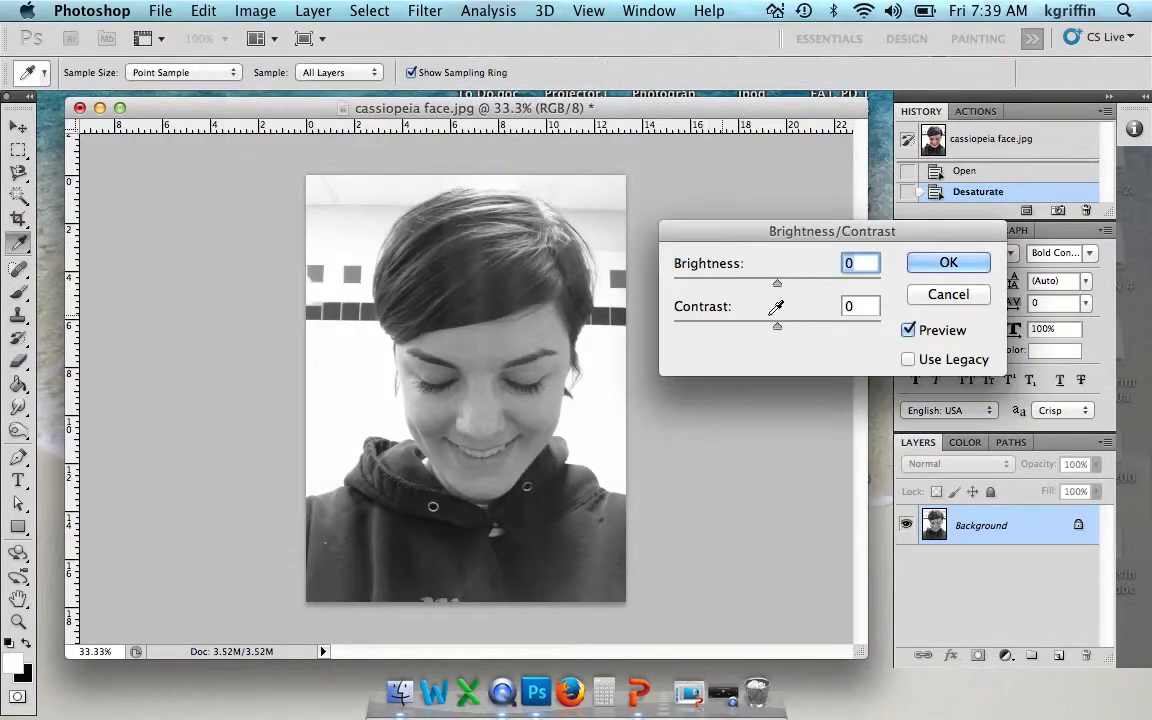
pyautogui.moveTo(778, 326); pyautogui.dragTo(846, 329)
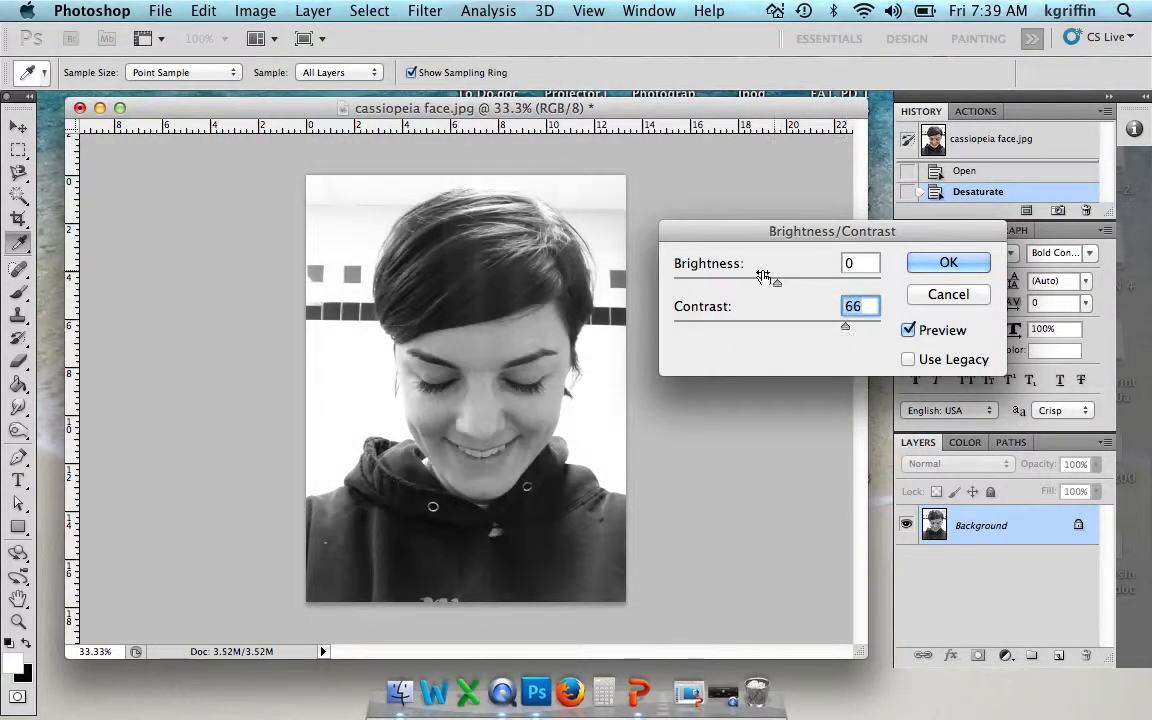
pyautogui.moveTo(777, 284)
pyautogui.mouseDown()
pyautogui.moveTo(818, 290)
pyautogui.moveTo(789, 291)
pyautogui.mouseUp()
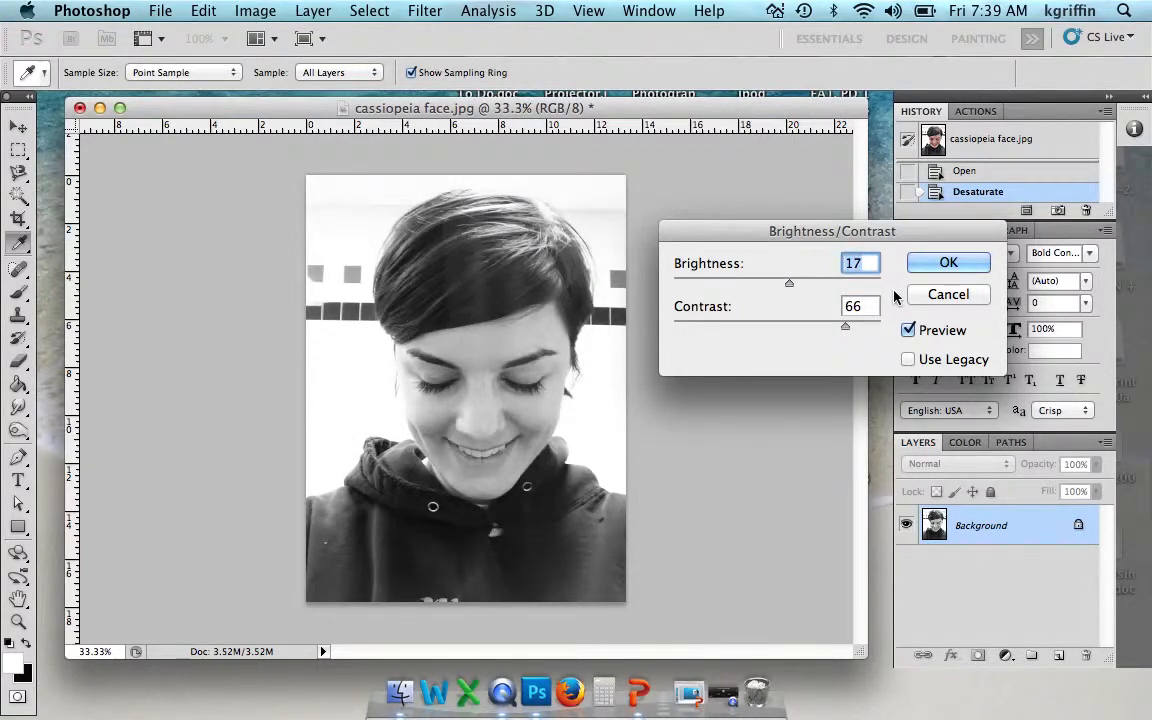
pyautogui.click(946, 262)
pyautogui.press('v')
# Apply a Levels adjustment to the portrait with the midtone input level at 0.83.
pyautogui.click(208, 9)
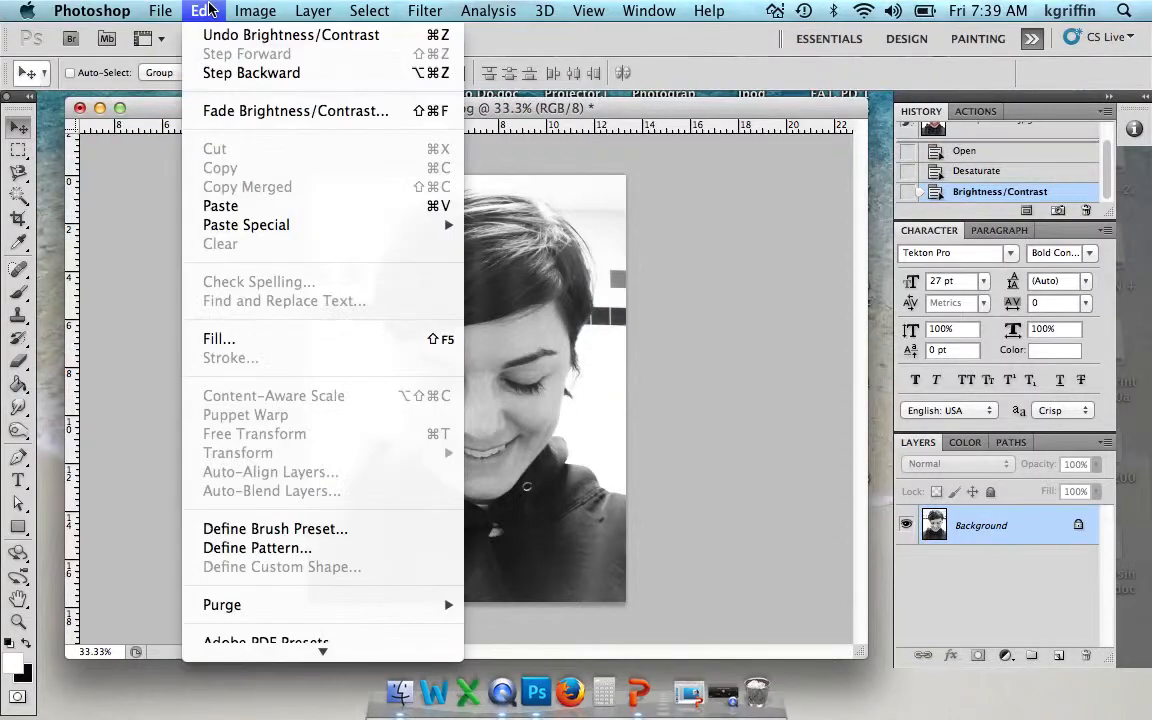
pyautogui.moveTo(92, 10)
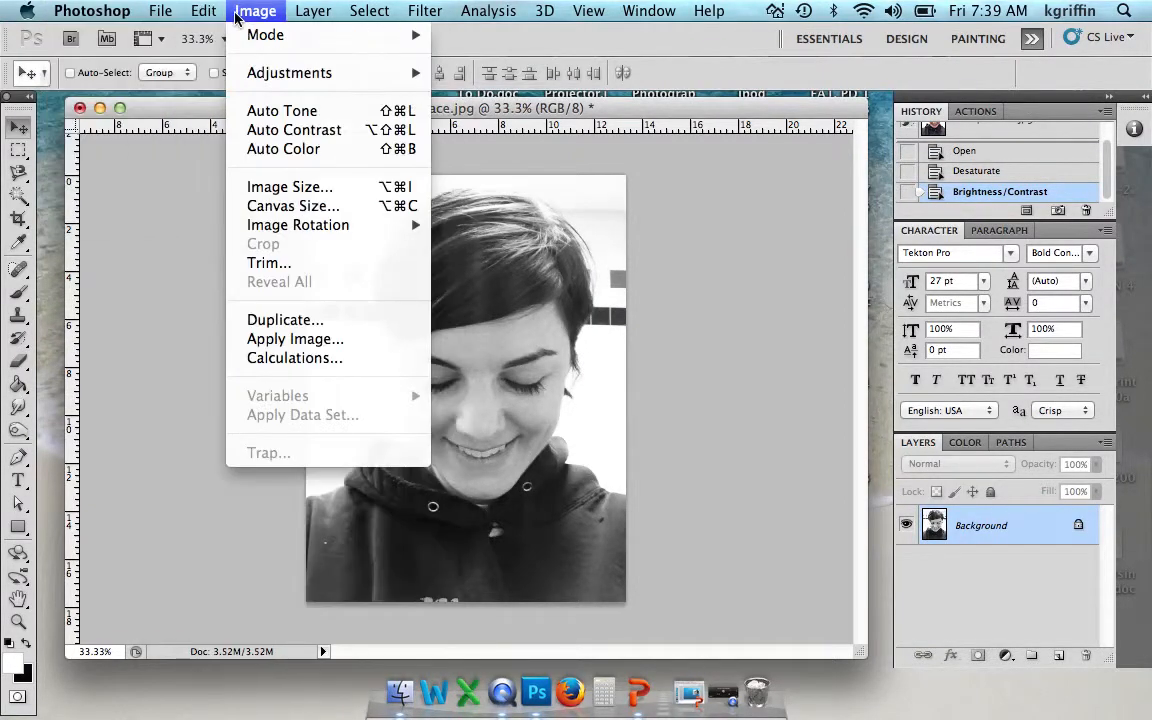
pyautogui.moveTo(400, 75)
pyautogui.click(480, 92)
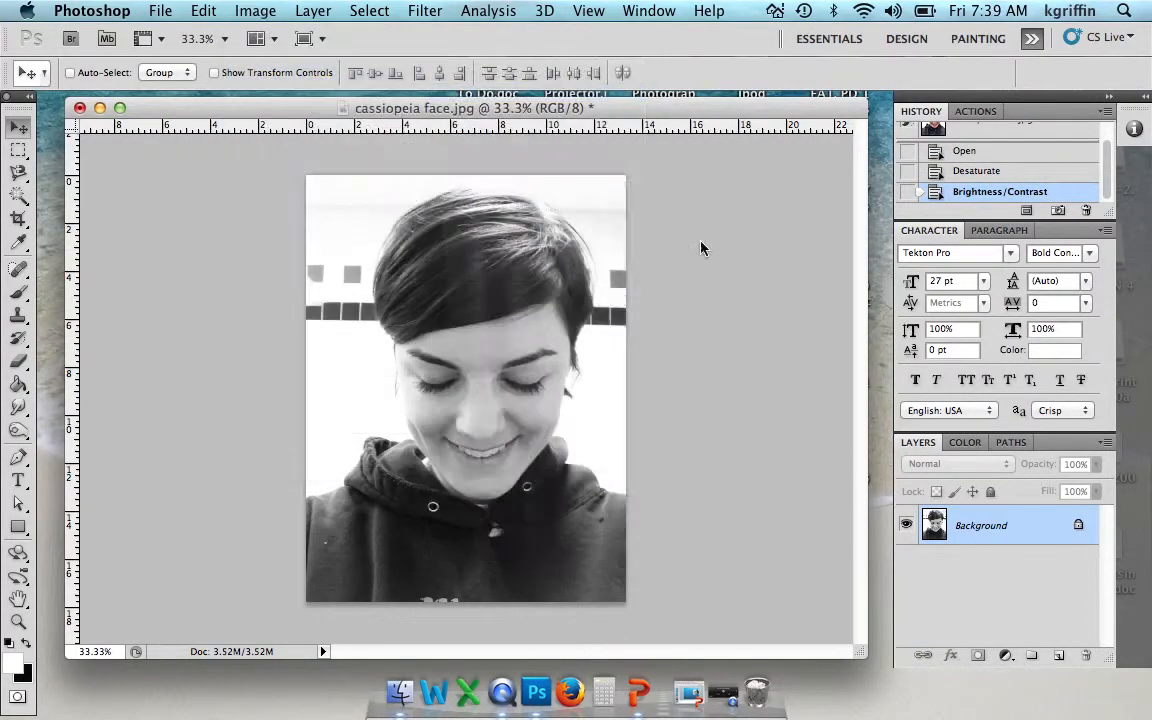
pyautogui.moveTo(742, 358)
pyautogui.mouseDown()
pyautogui.moveTo(779, 357)
pyautogui.moveTo(743, 357)
pyautogui.moveTo(755, 357)
pyautogui.mouseUp()
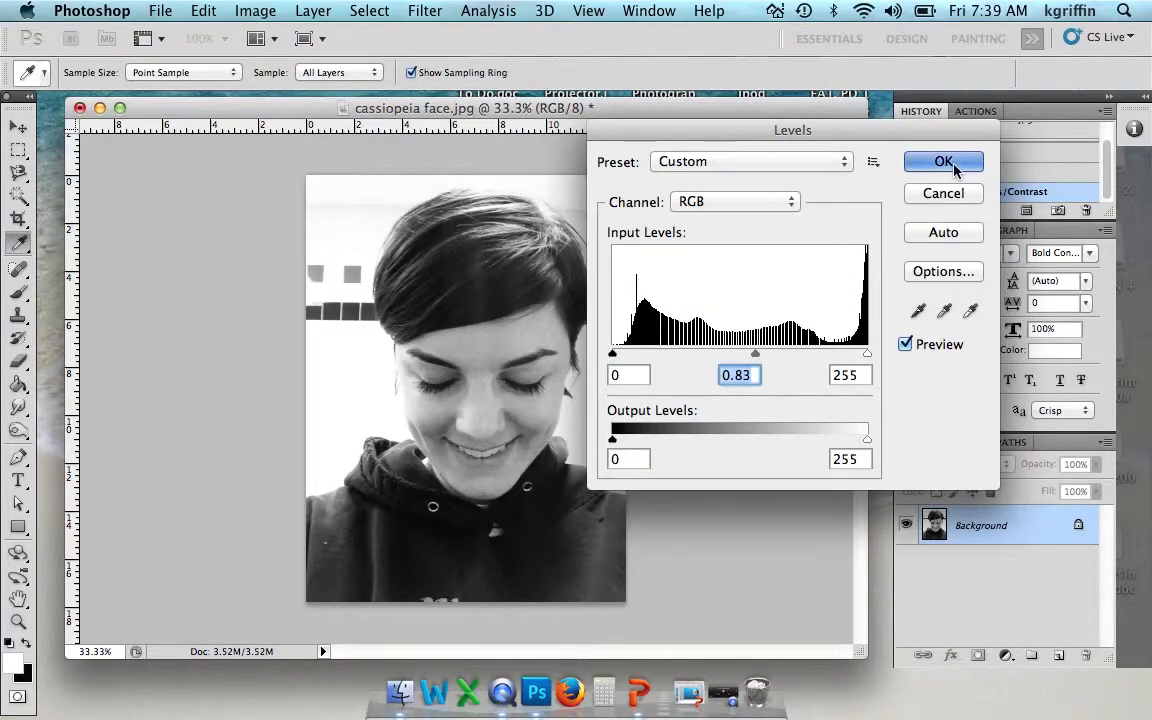
pyautogui.click(944, 163)
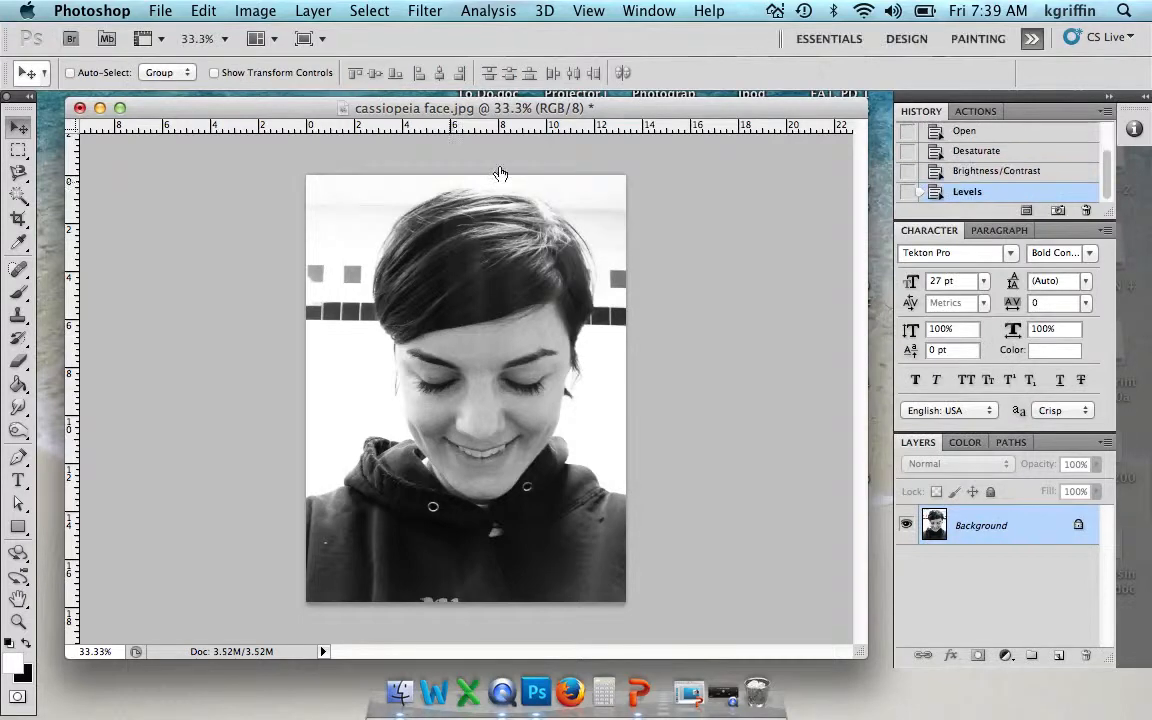
# Paint over the face with the History Brush at 288 px to restore its original color.
pyautogui.click(22, 347)
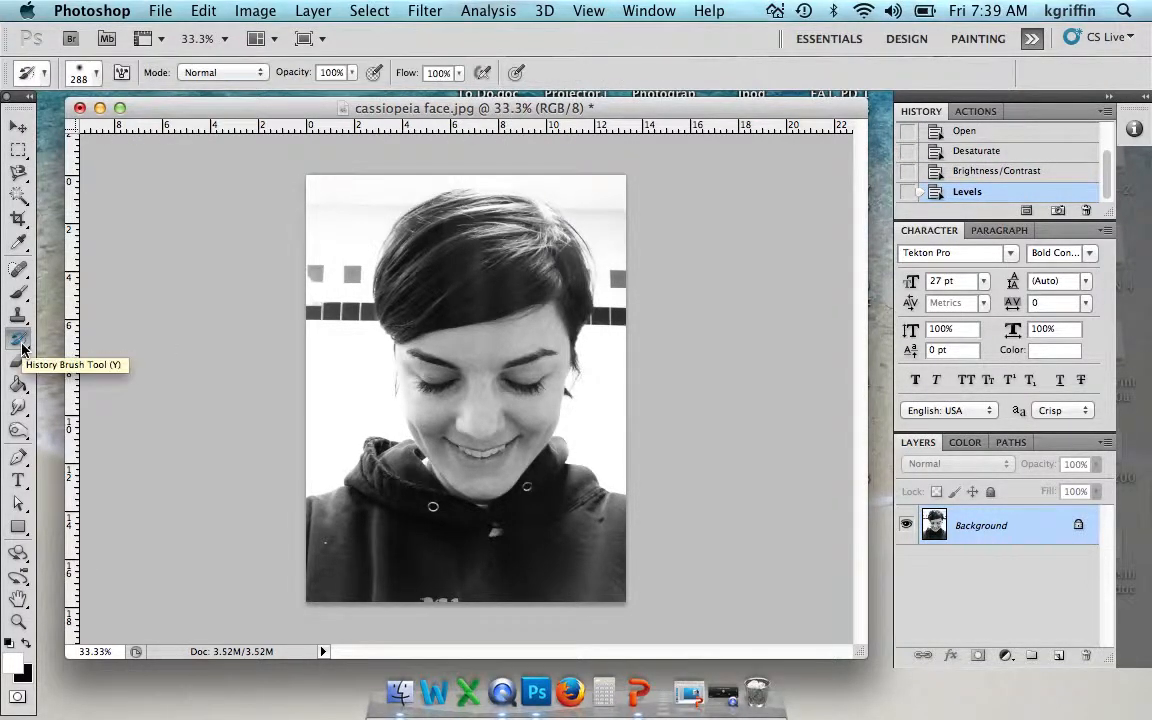
pyautogui.click(22, 347)
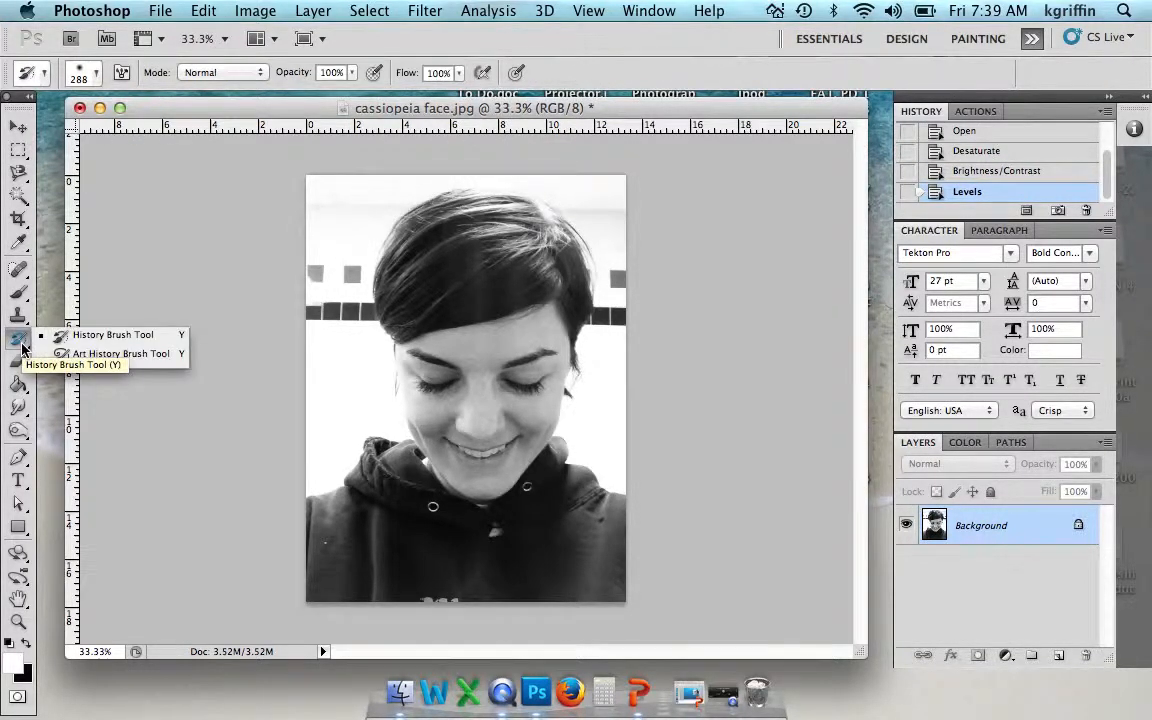
pyautogui.click(95, 342)
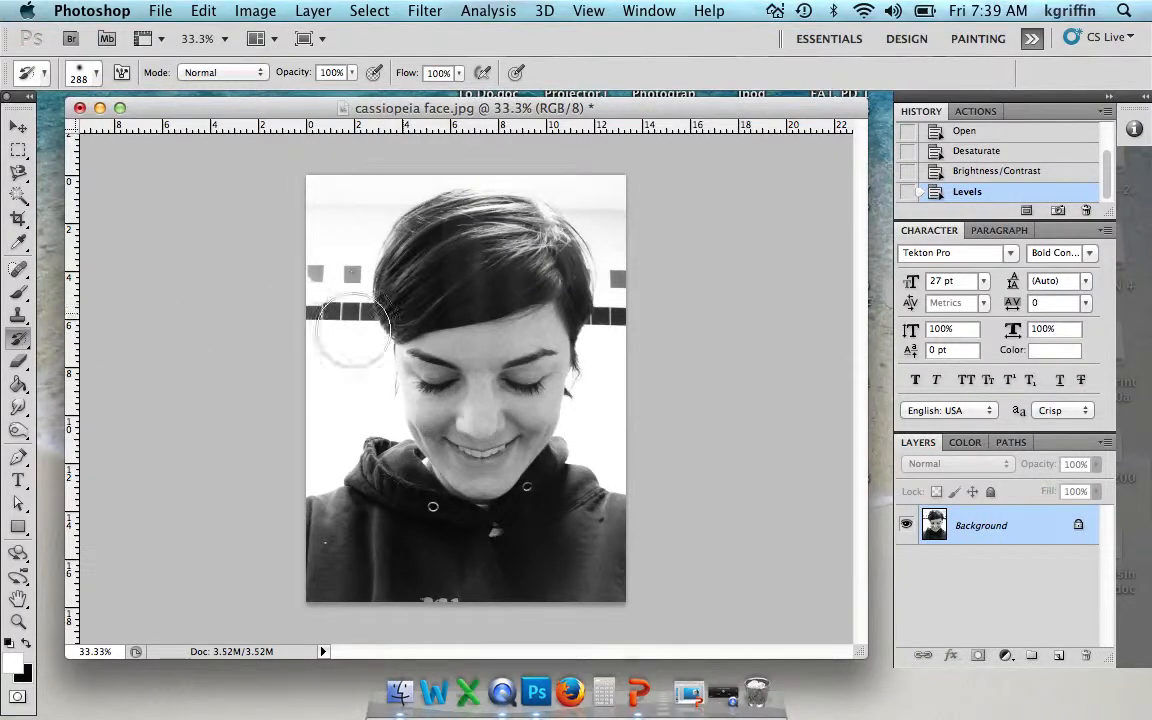
pyautogui.click(86, 74)
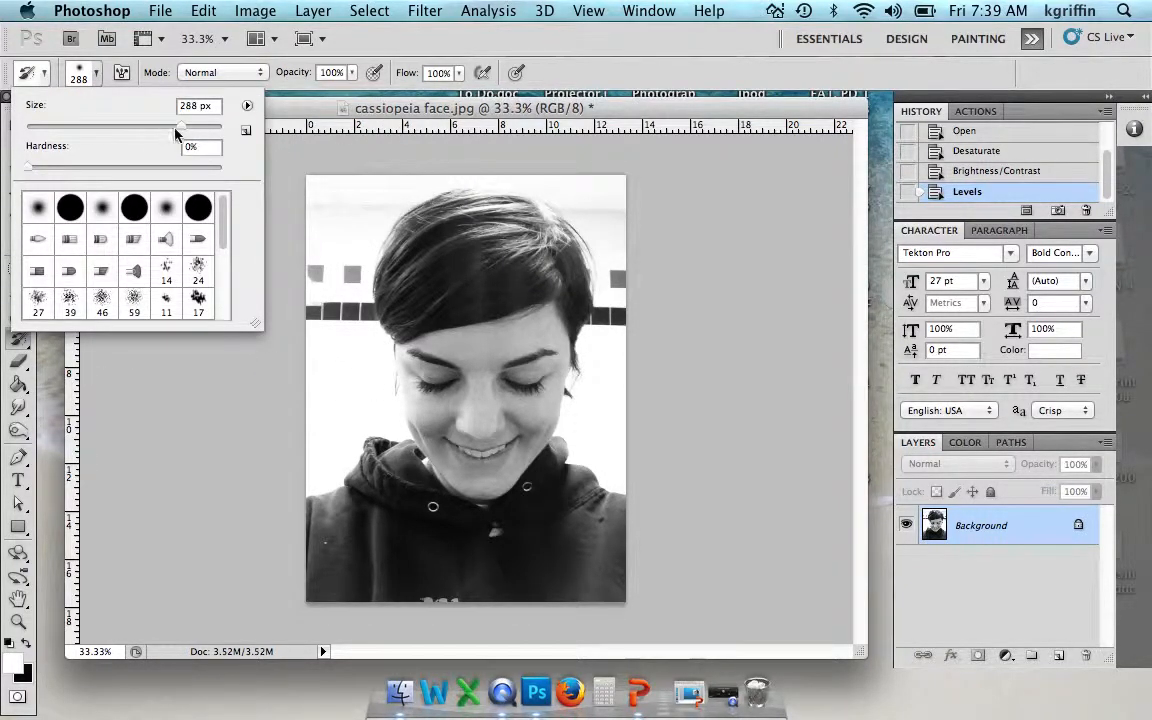
pyautogui.moveTo(448, 345); pyautogui.dragTo(462, 350)
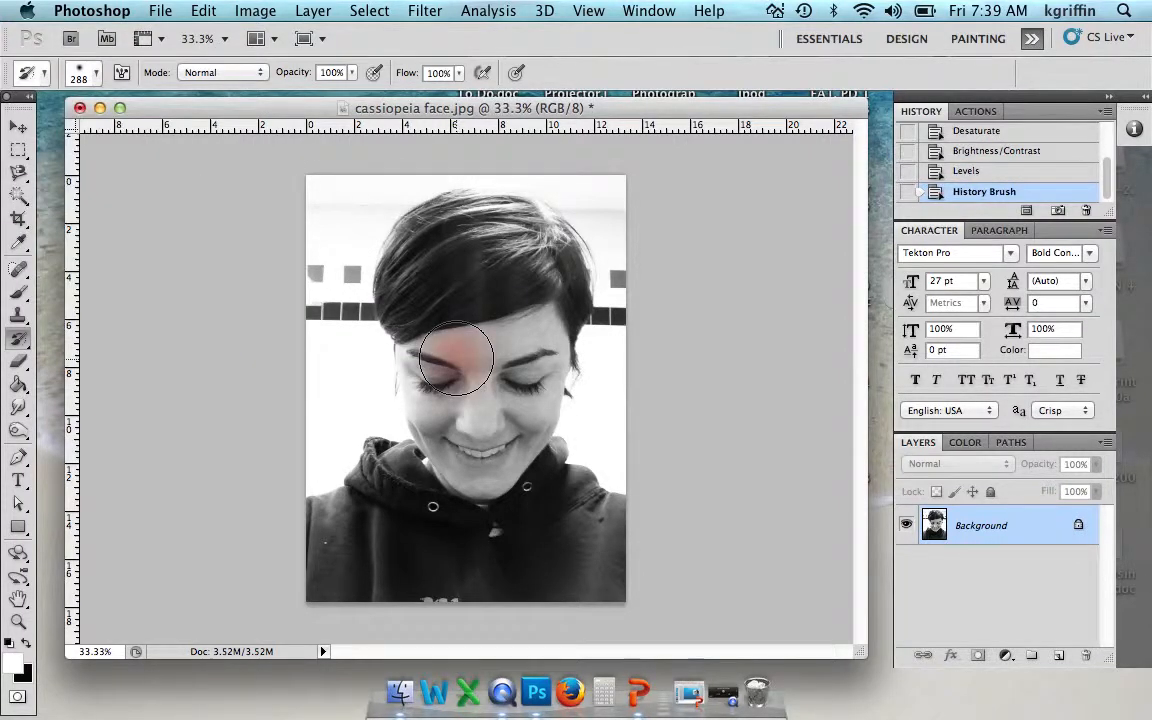
pyautogui.click(442, 405)
pyautogui.click(441, 409)
pyautogui.click(461, 441)
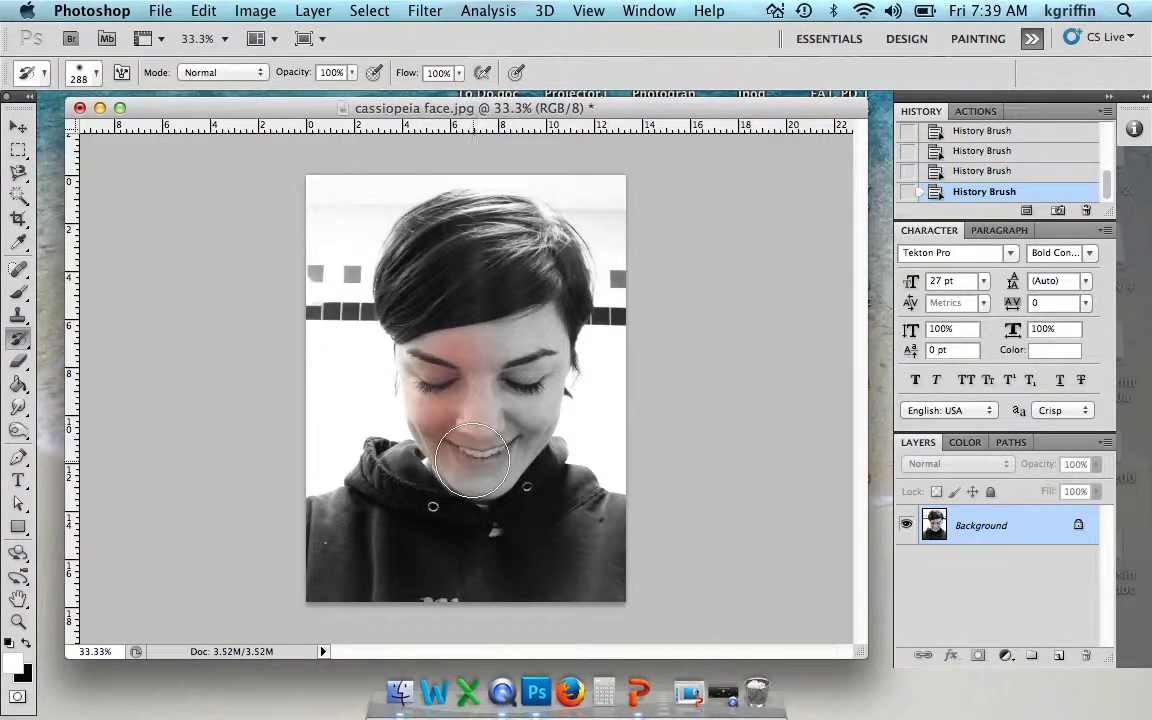
pyautogui.click(482, 462)
pyautogui.click(499, 450)
pyautogui.click(523, 411)
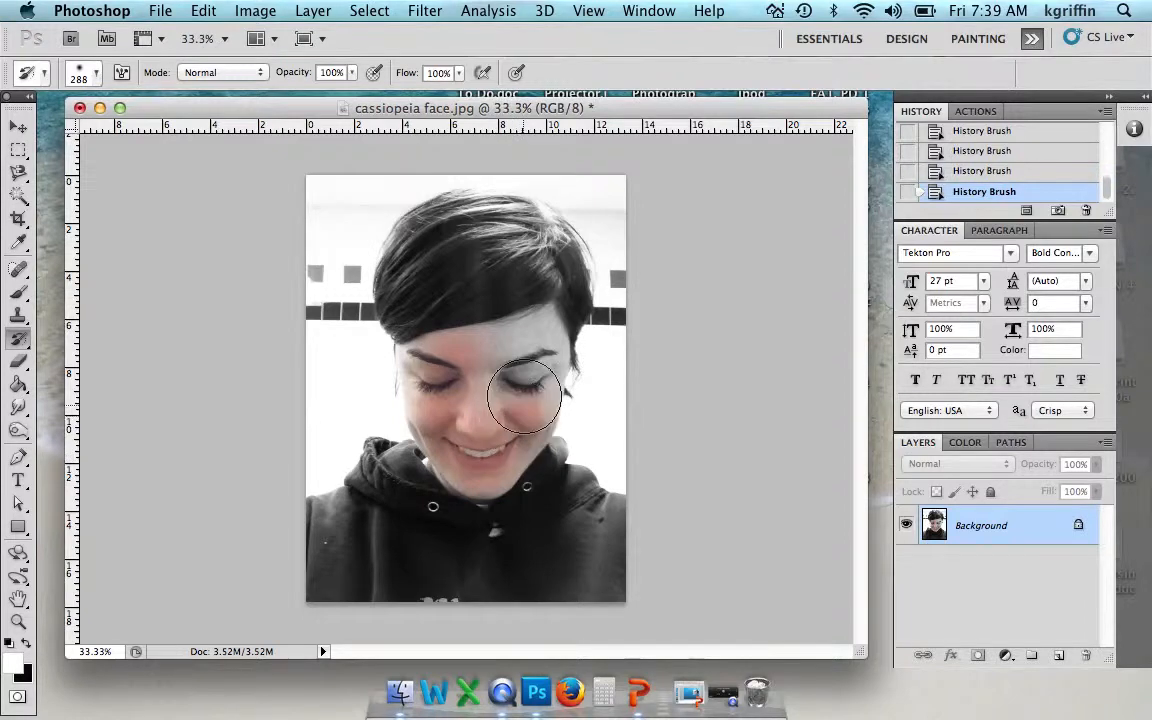
pyautogui.click(536, 397)
pyautogui.click(537, 383)
pyautogui.click(538, 346)
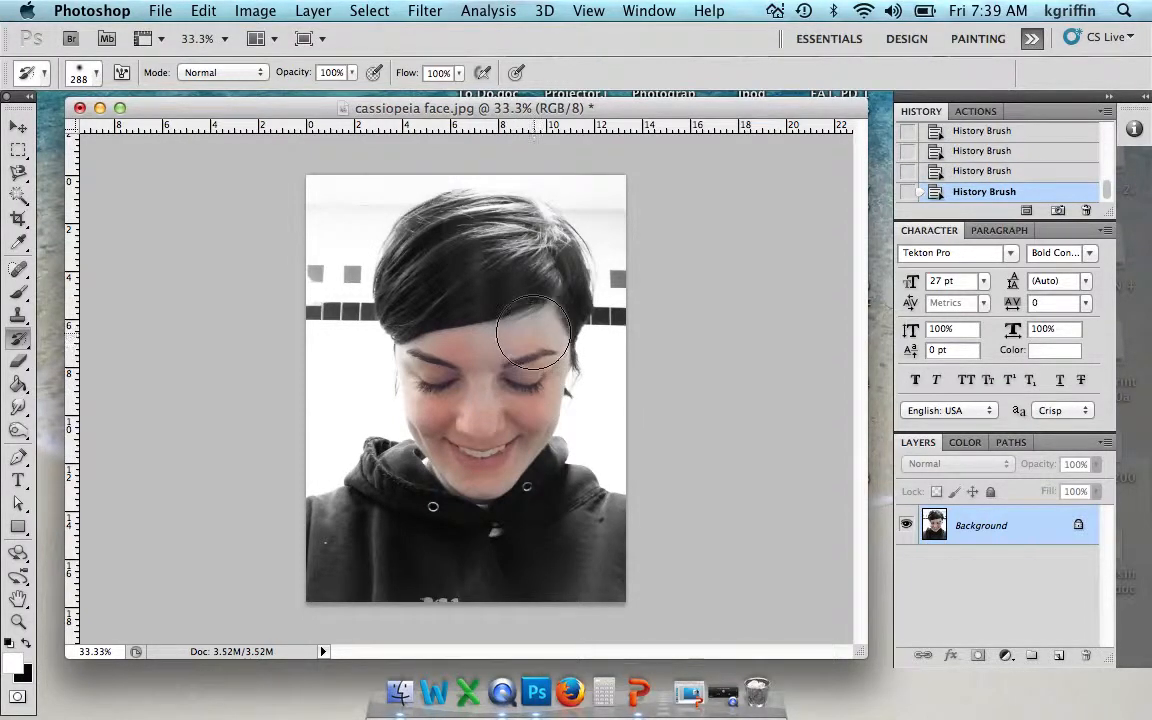
pyautogui.moveTo(533, 334); pyautogui.dragTo(487, 360)
pyautogui.click(472, 414)
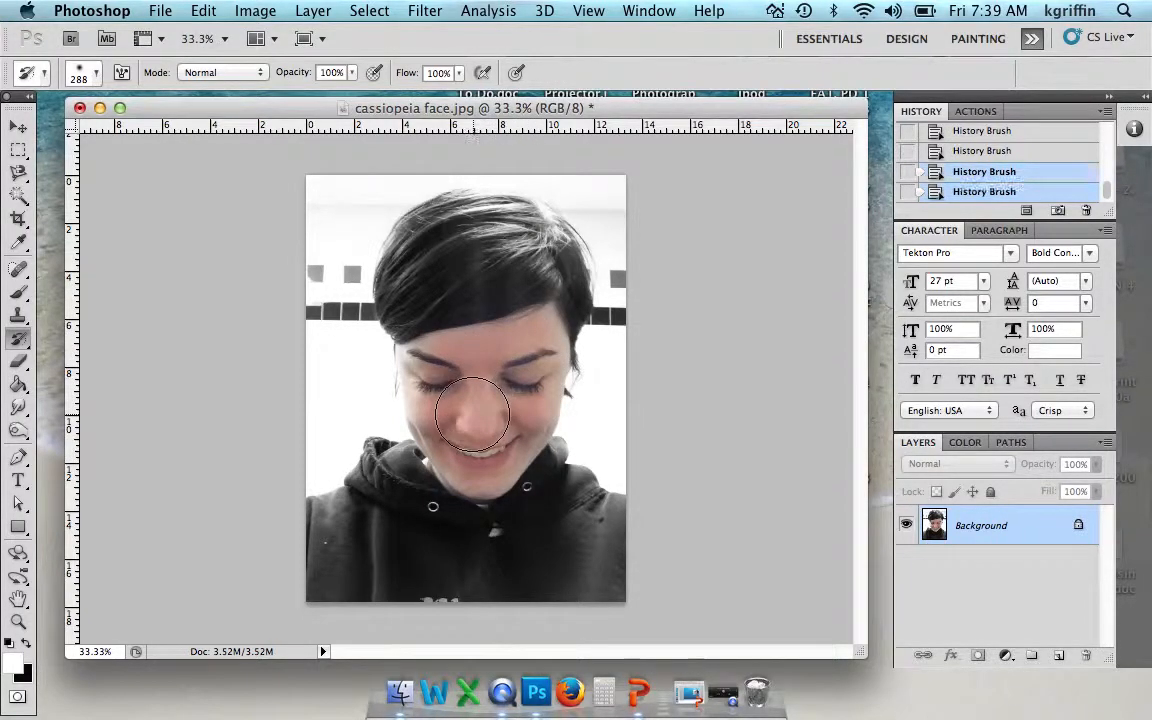
pyautogui.click(486, 465)
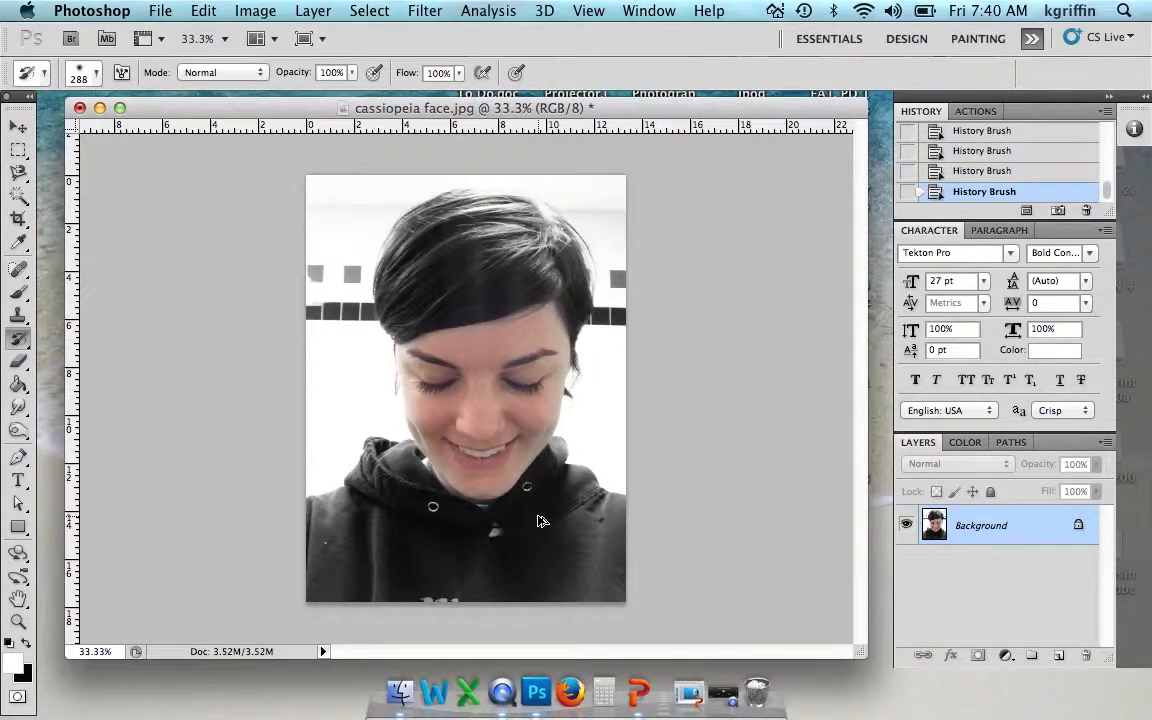
# Step back through the history to the Open state, undoing the face brushing, Levels, Brightness/Contrast and Desaturate.
pyautogui.press('super+alt+z')
pyautogui.press('super+alt+z')
pyautogui.press('super+alt+z')
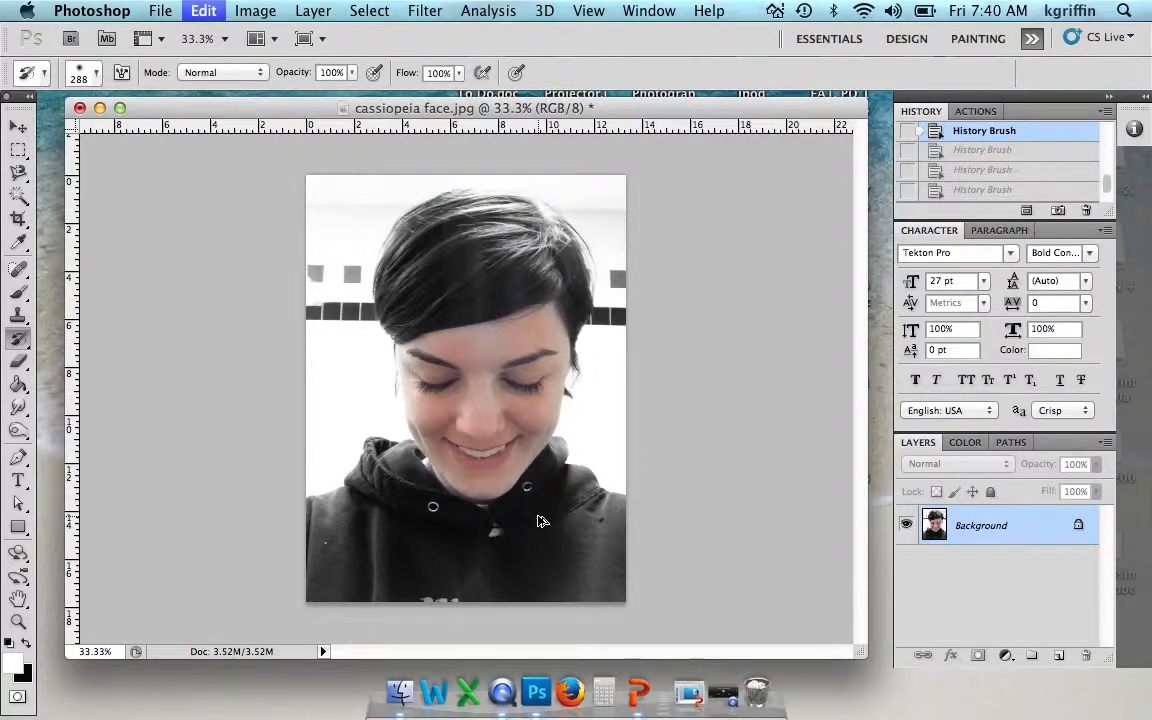
pyautogui.press('super+shift+z')
pyautogui.press('super+shift+z')
pyautogui.press('super+shift+z')
pyautogui.press('super+shift+z')
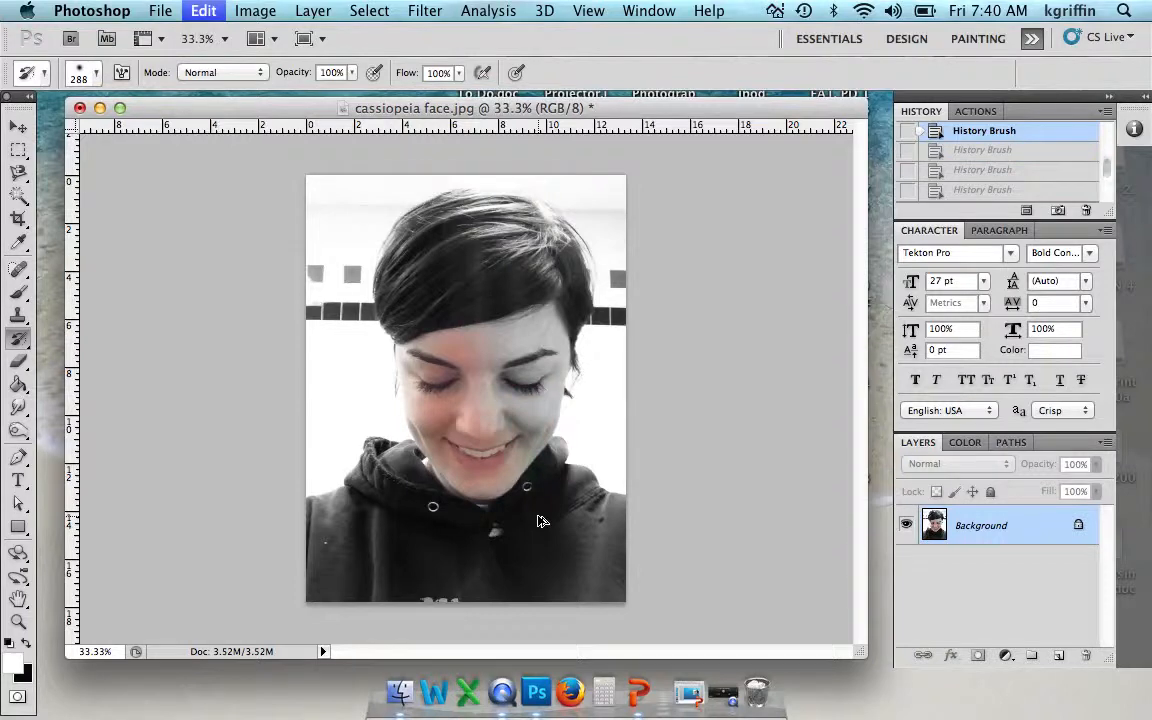
pyautogui.press('super+alt+z')
pyautogui.press('super+alt+z')
pyautogui.press('super+alt+z')
pyautogui.press('super+alt+z')
pyautogui.press('super+alt+z')
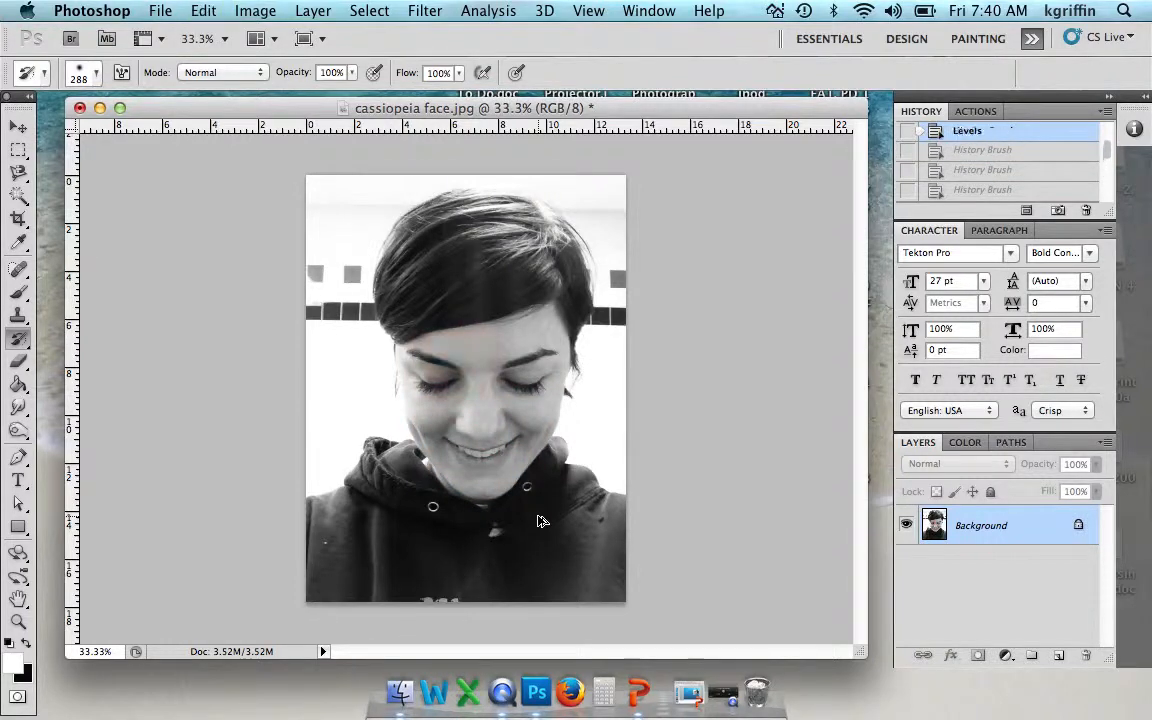
pyautogui.press('super+alt+z')
pyautogui.press('super+alt+z')
pyautogui.press('super+alt+z')
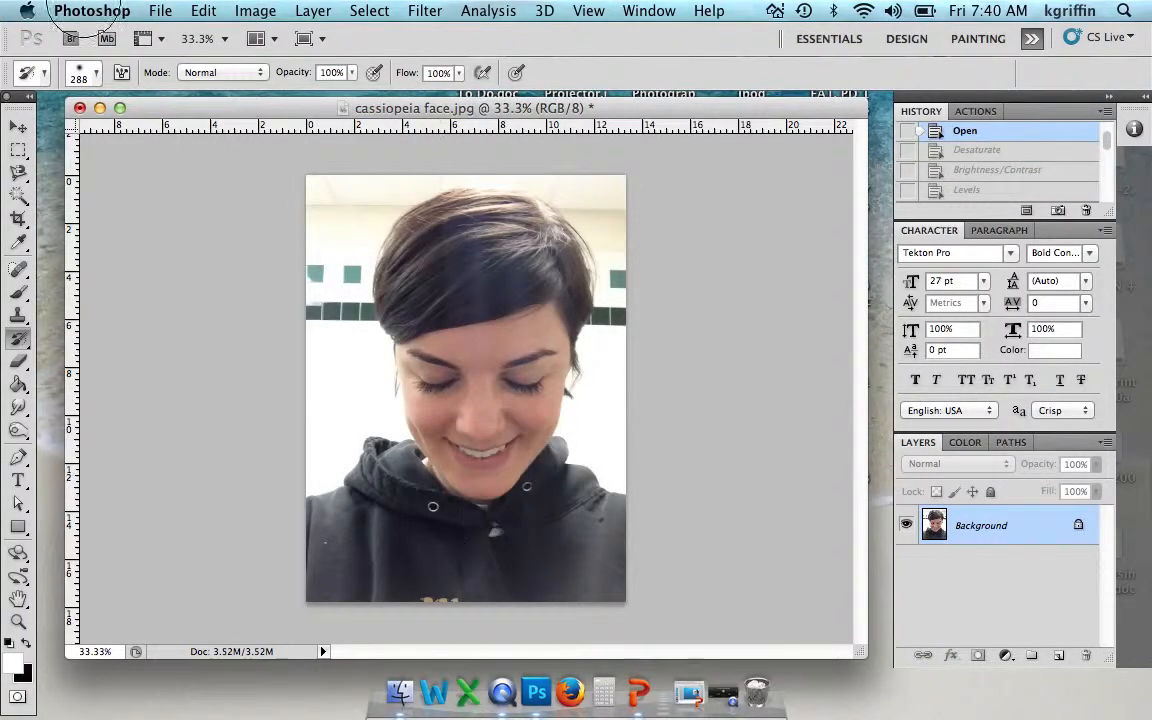
# Desaturate the restored original portrait again.
pyautogui.click(255, 11)
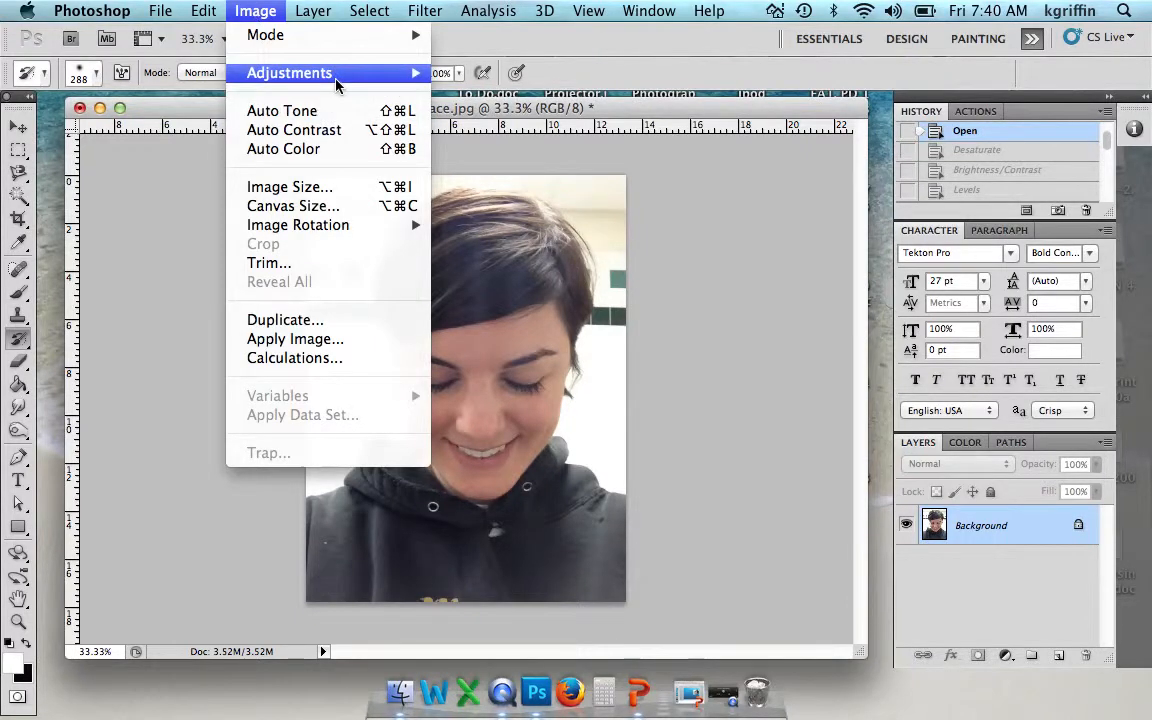
pyautogui.moveTo(300, 73)
pyautogui.click(490, 491)
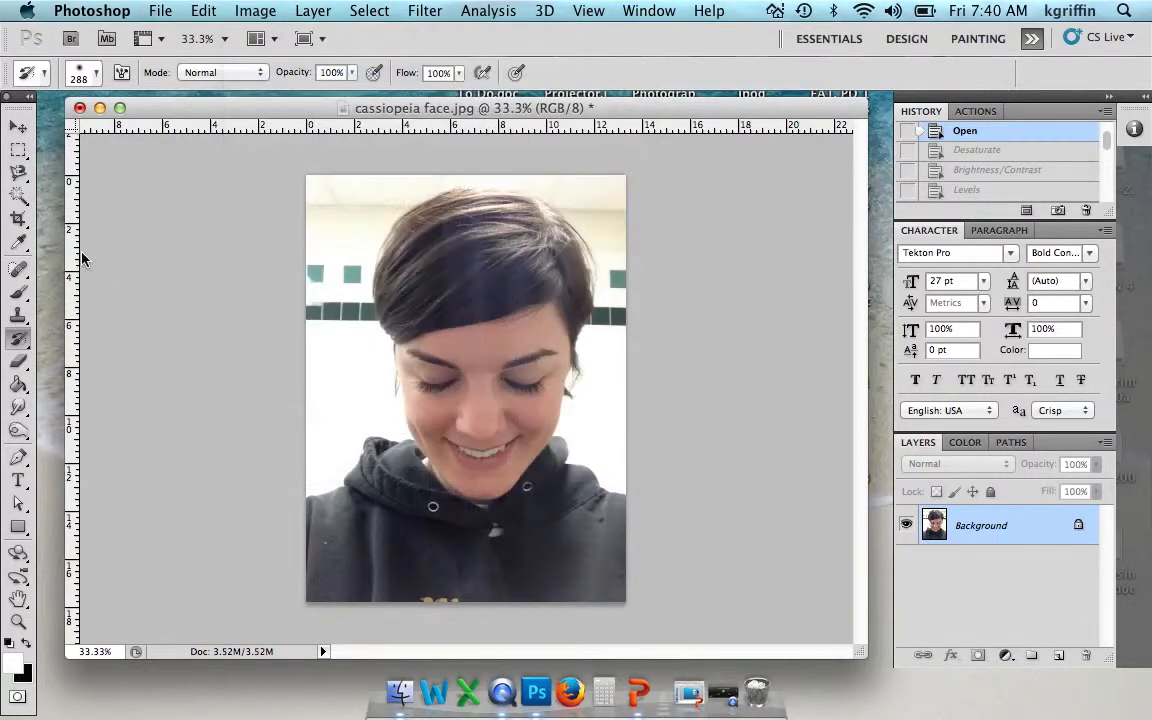
# Select the face with the Magnetic Lasso, tracing along the hairline, cheeks and chin in a closed outline.
pyautogui.click(19, 173)
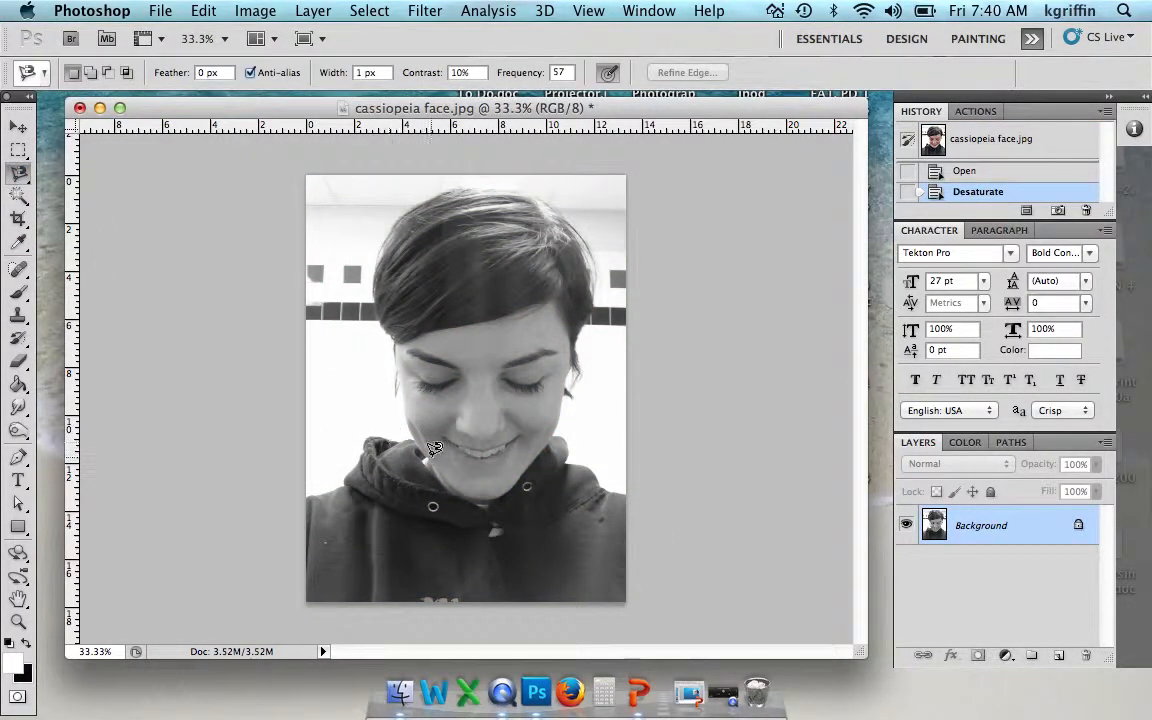
pyautogui.click(554, 431)
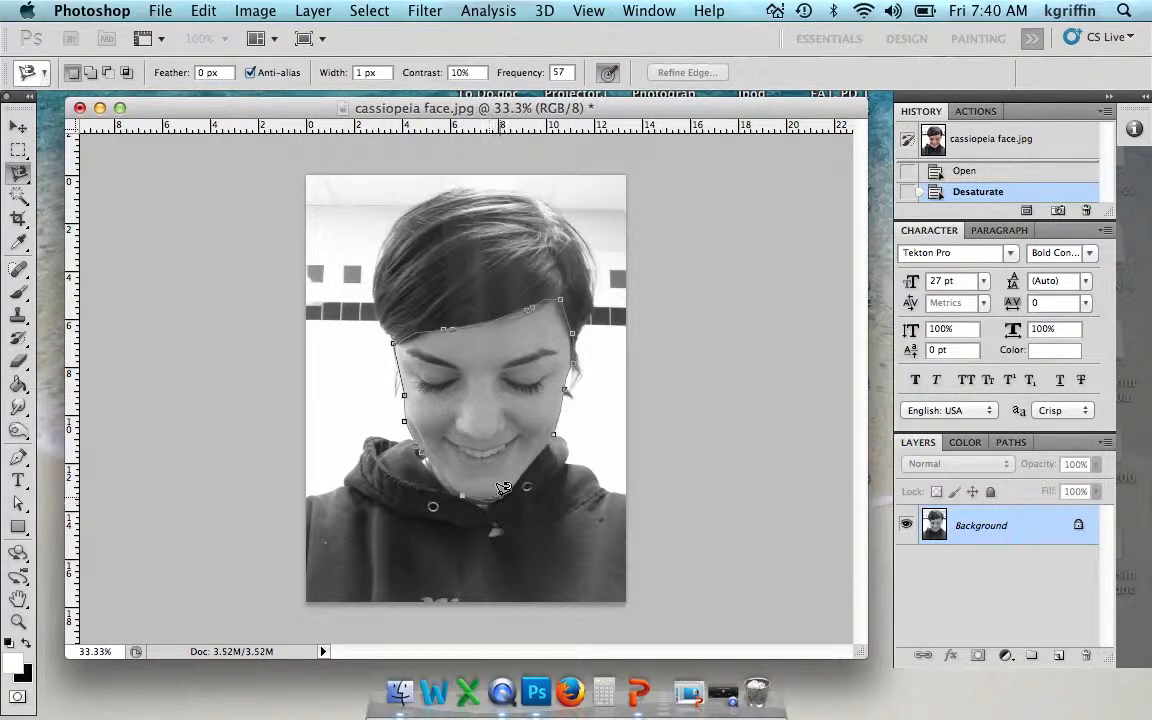
pyautogui.click(558, 425)
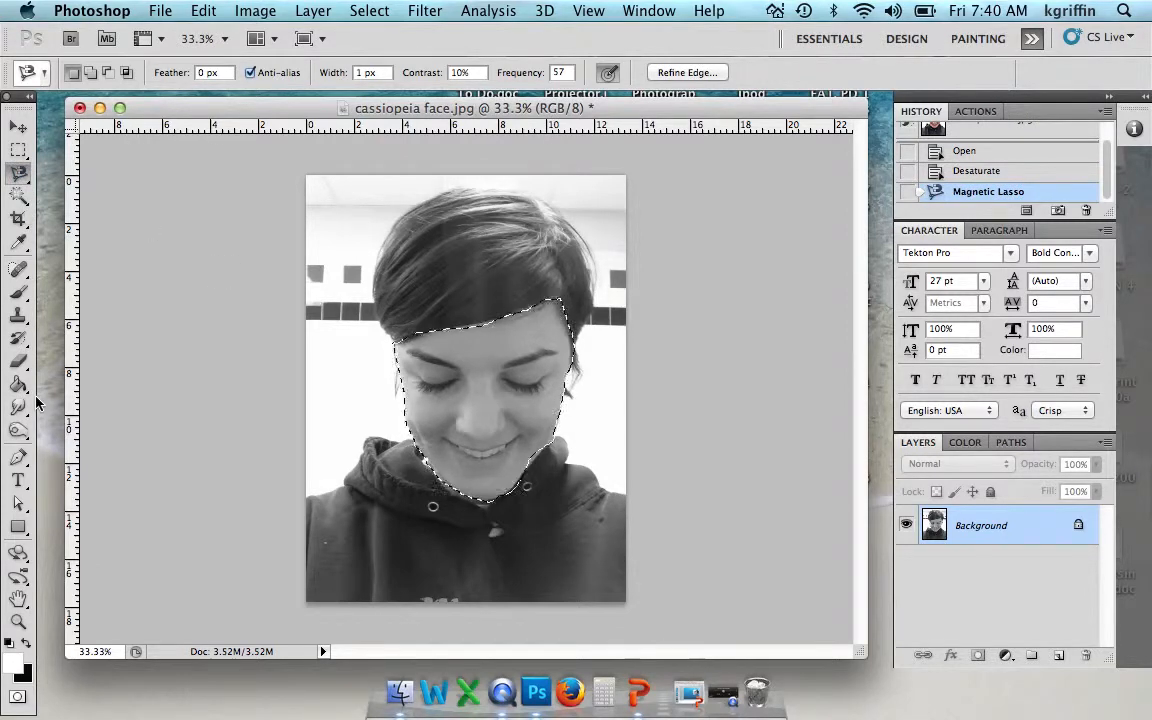
# Restore the original color inside the face selection with the 288 px History Brush, and deselect.
pyautogui.click(18, 338)
pyautogui.moveTo(411, 347)
pyautogui.mouseDown()
pyautogui.moveTo(463, 400)
pyautogui.moveTo(359, 446)
pyautogui.moveTo(541, 248)
pyautogui.moveTo(462, 346)
pyautogui.moveTo(512, 535)
pyautogui.moveTo(530, 322)
pyautogui.moveTo(342, 334)
pyautogui.moveTo(470, 300)
pyautogui.moveTo(365, 335)
pyautogui.moveTo(400, 330)
pyautogui.mouseUp()
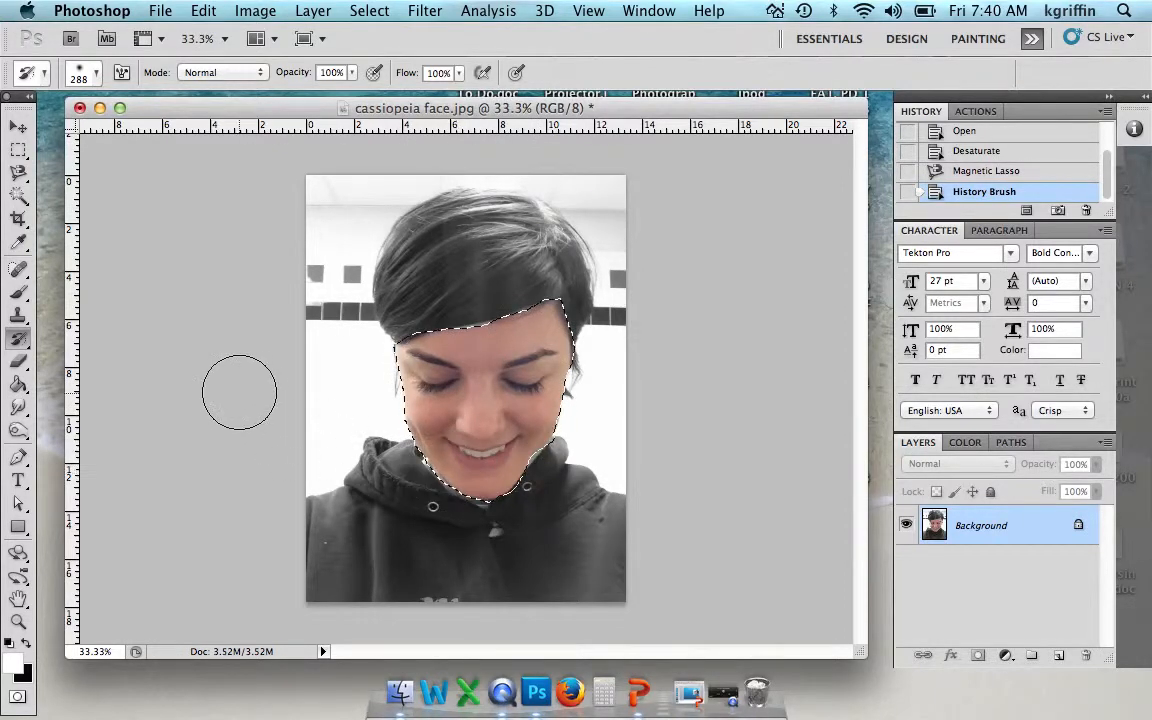
pyautogui.press('super+d')
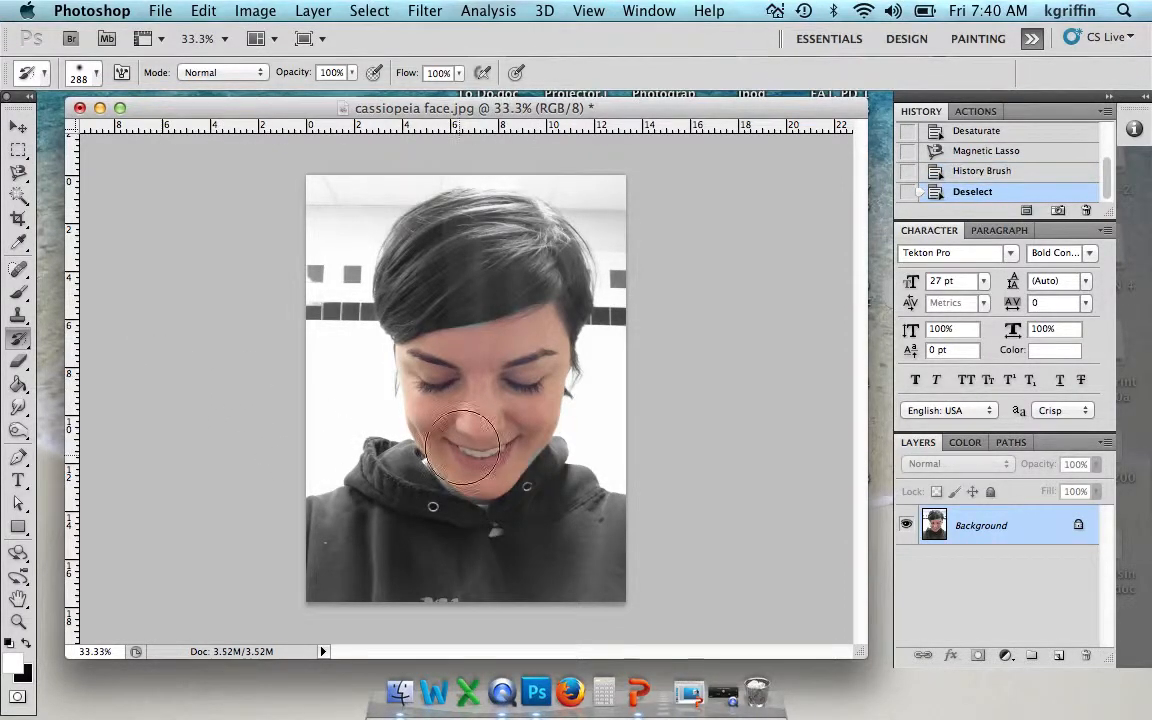
# Restore the original skin color along the forehead's hairline using the History Brush at 76 px.
pyautogui.click(17, 127)
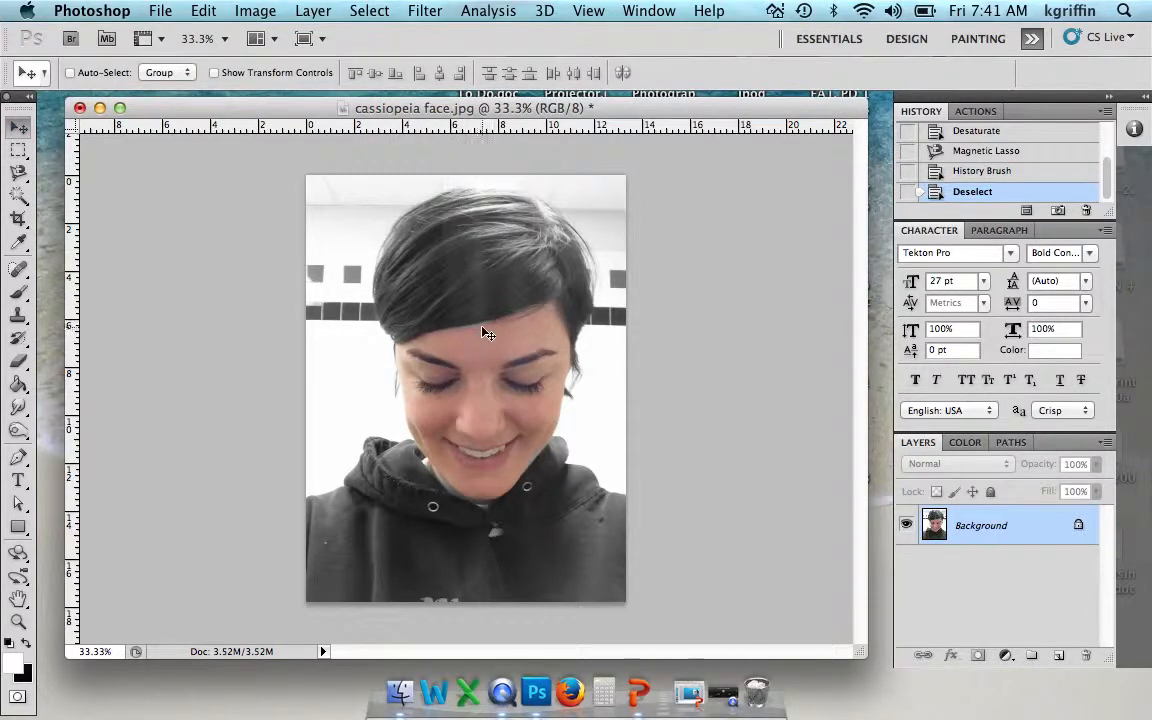
pyautogui.press('super+equal')
pyautogui.press('super+equal')
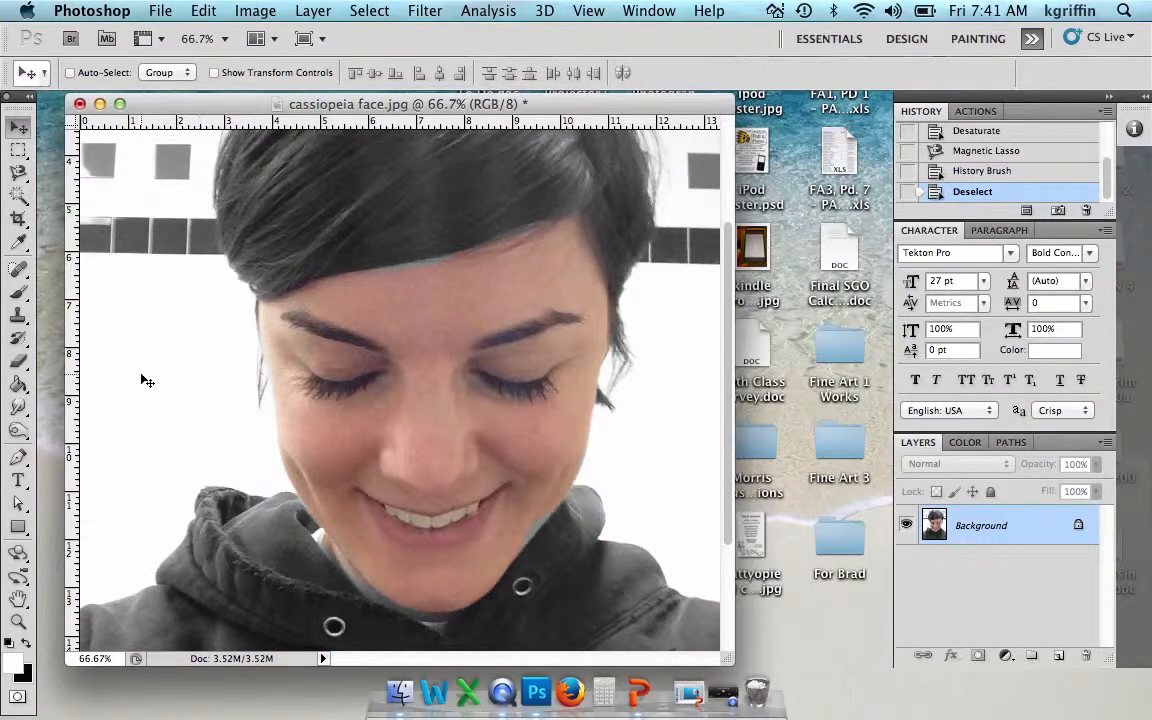
pyautogui.click(21, 292)
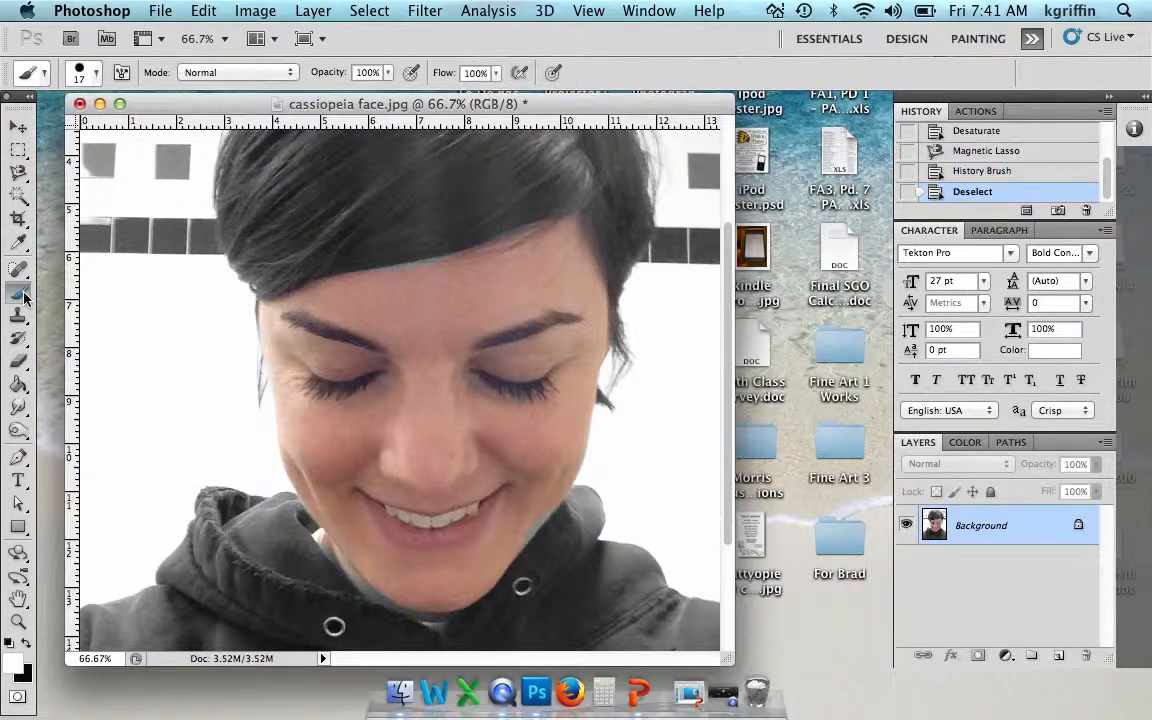
pyautogui.click(20, 344)
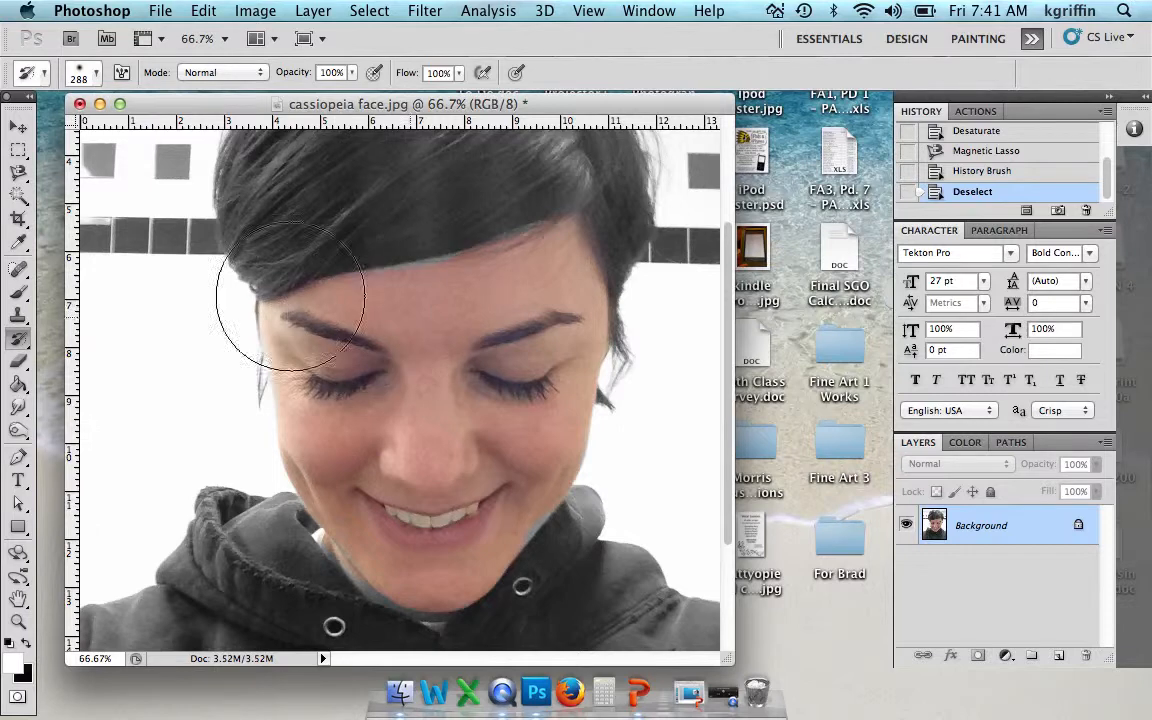
pyautogui.click(97, 78)
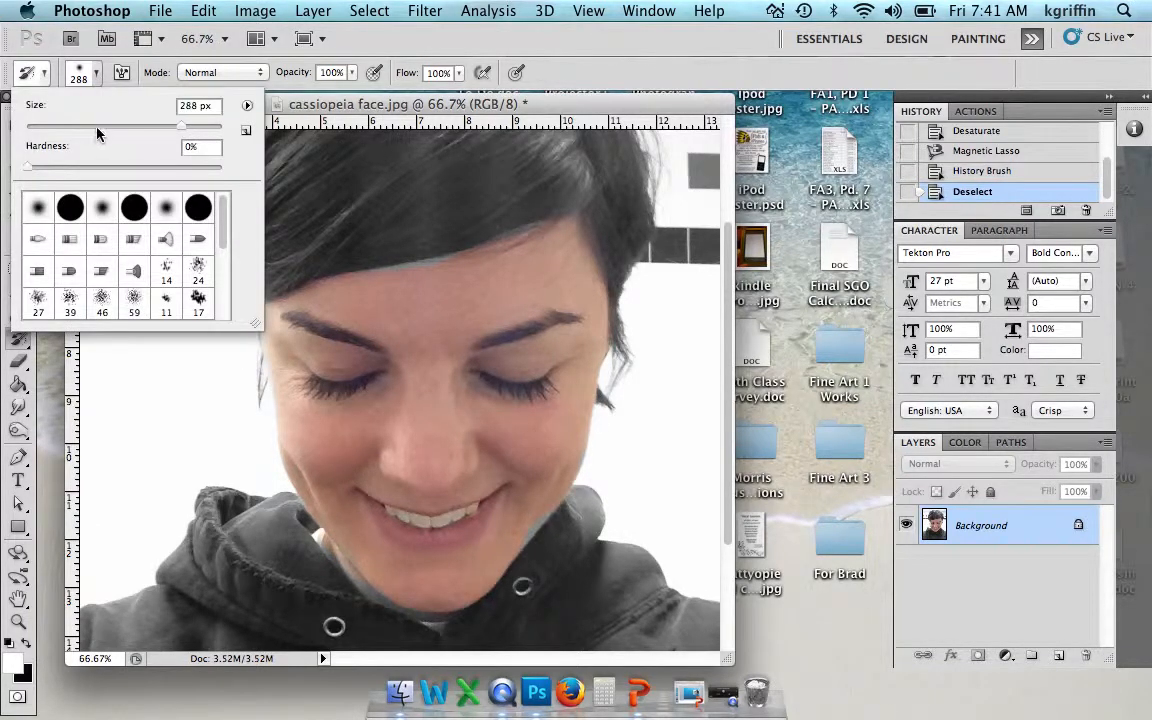
pyautogui.click(97, 127)
pyautogui.click(396, 287)
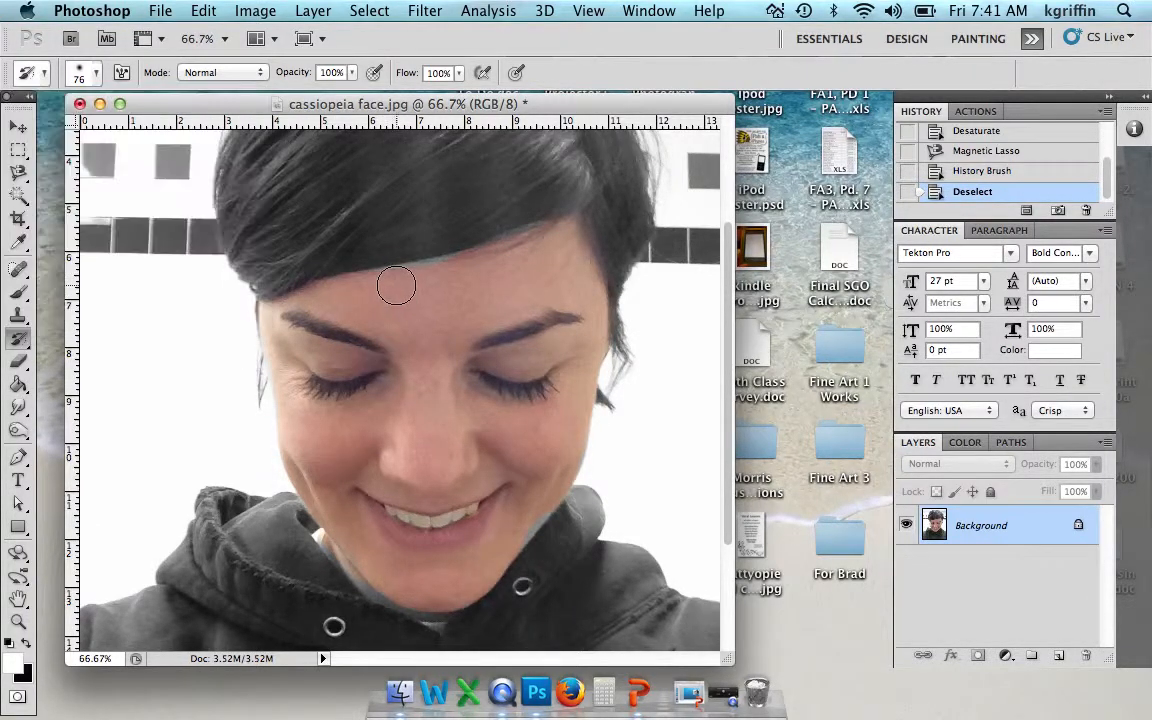
pyautogui.moveTo(396, 287); pyautogui.dragTo(383, 280)
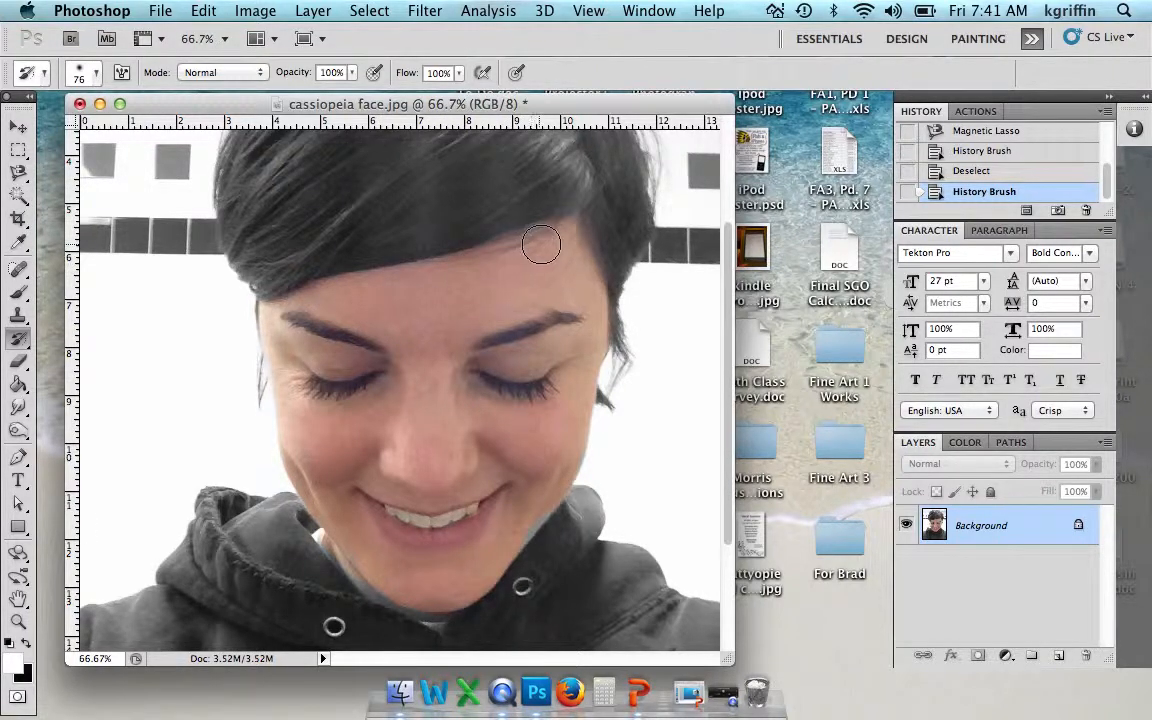
pyautogui.moveTo(541, 244); pyautogui.dragTo(529, 237)
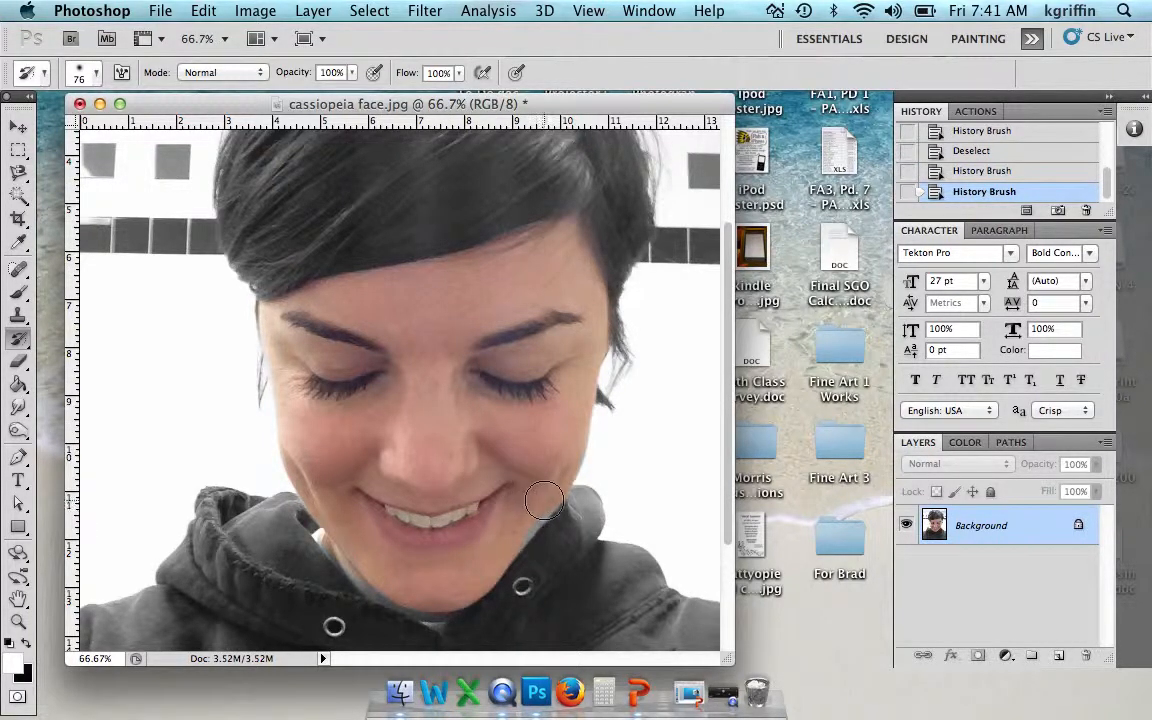
# Brush the original color back along both sides of the jaw and chin next to the hood with the History Brush.
pyautogui.moveTo(540, 500); pyautogui.dragTo(455, 515)
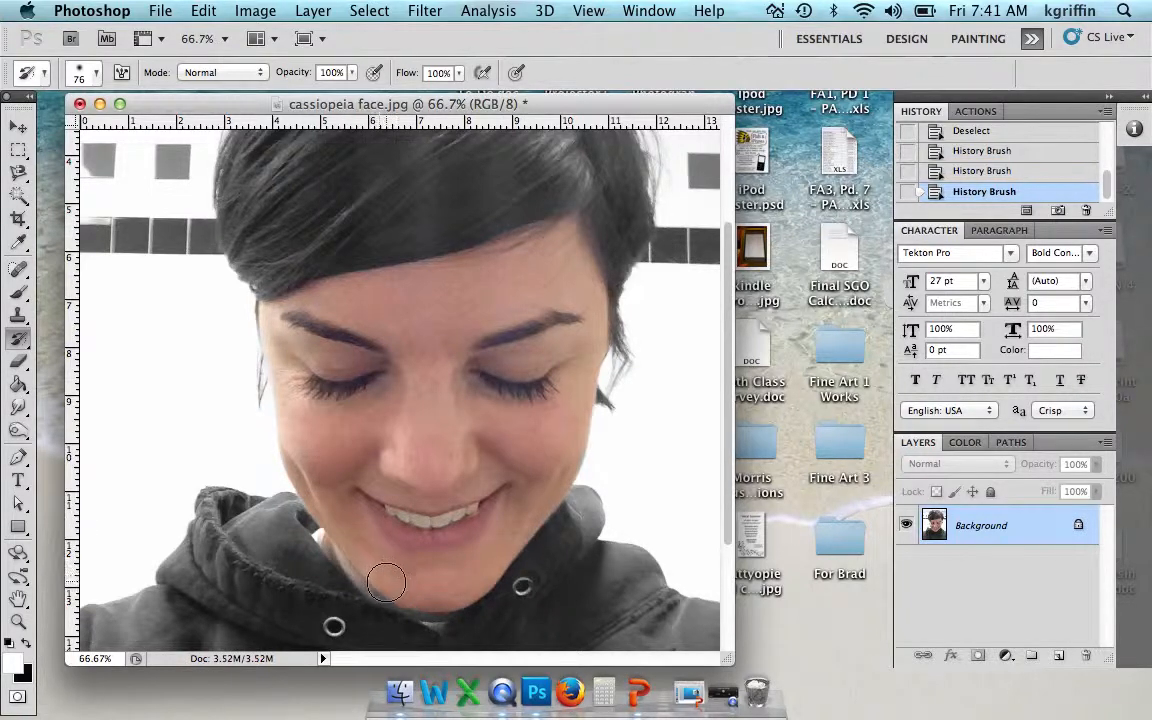
pyautogui.moveTo(389, 585); pyautogui.dragTo(330, 532)
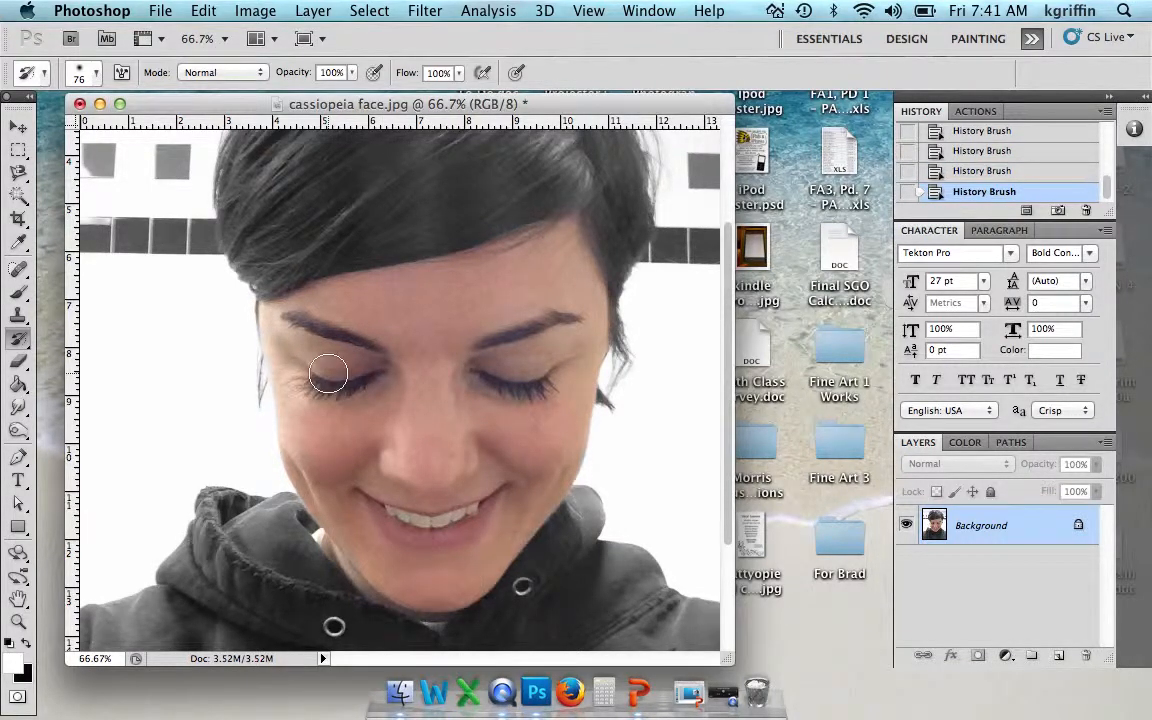
pyautogui.press('super+minus')
pyautogui.press('super+minus')
pyautogui.press('super+minus')
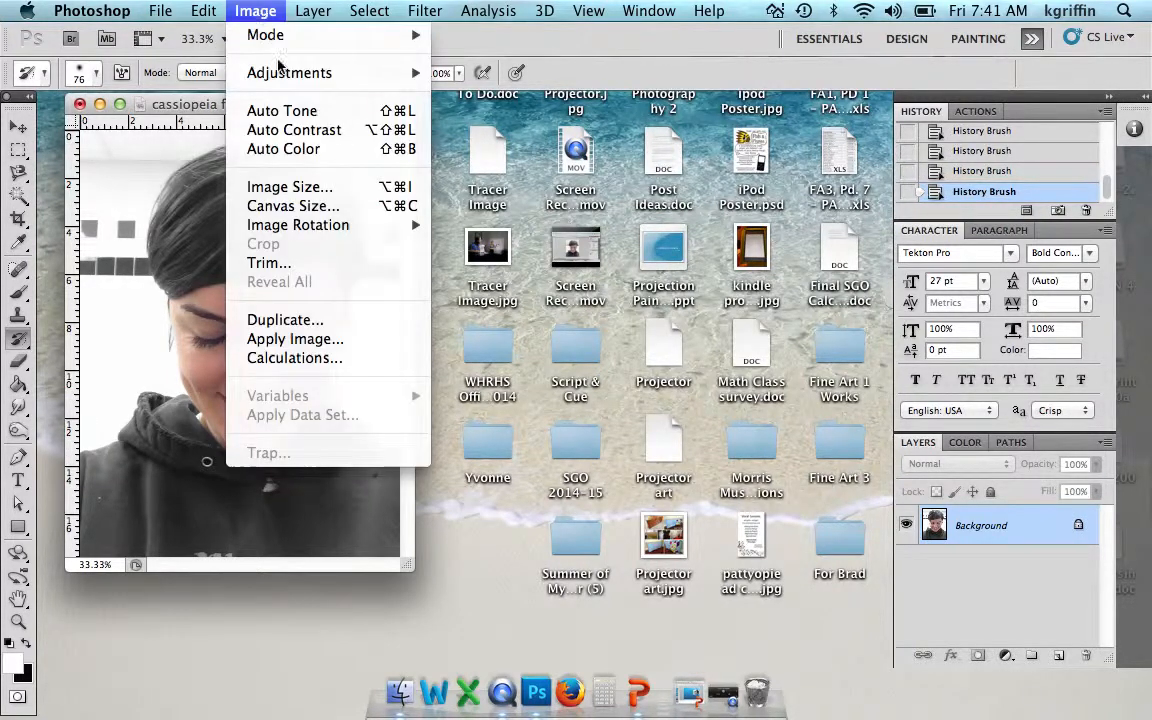
# Darken the eyelids of both eyes with the Burn tool, using a soft 226 px brush on midtones at 50% exposure.
pyautogui.moveTo(288, 76)
pyautogui.click(22, 432)
pyautogui.click(22, 432)
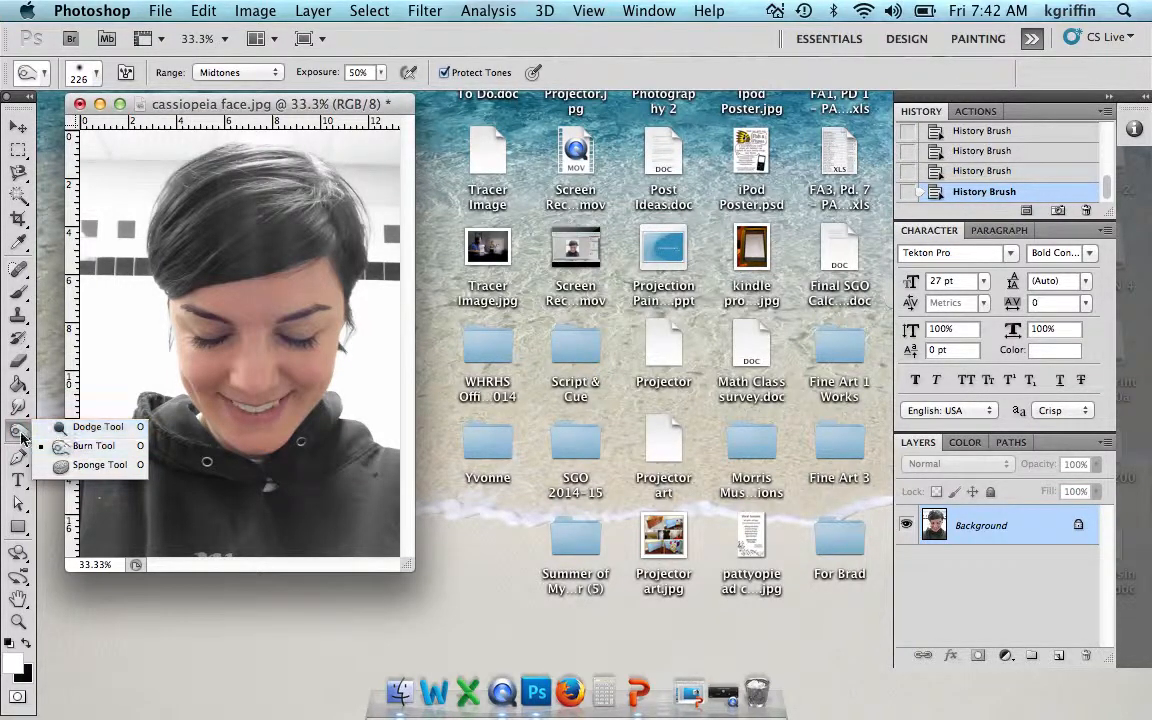
pyautogui.click(95, 427)
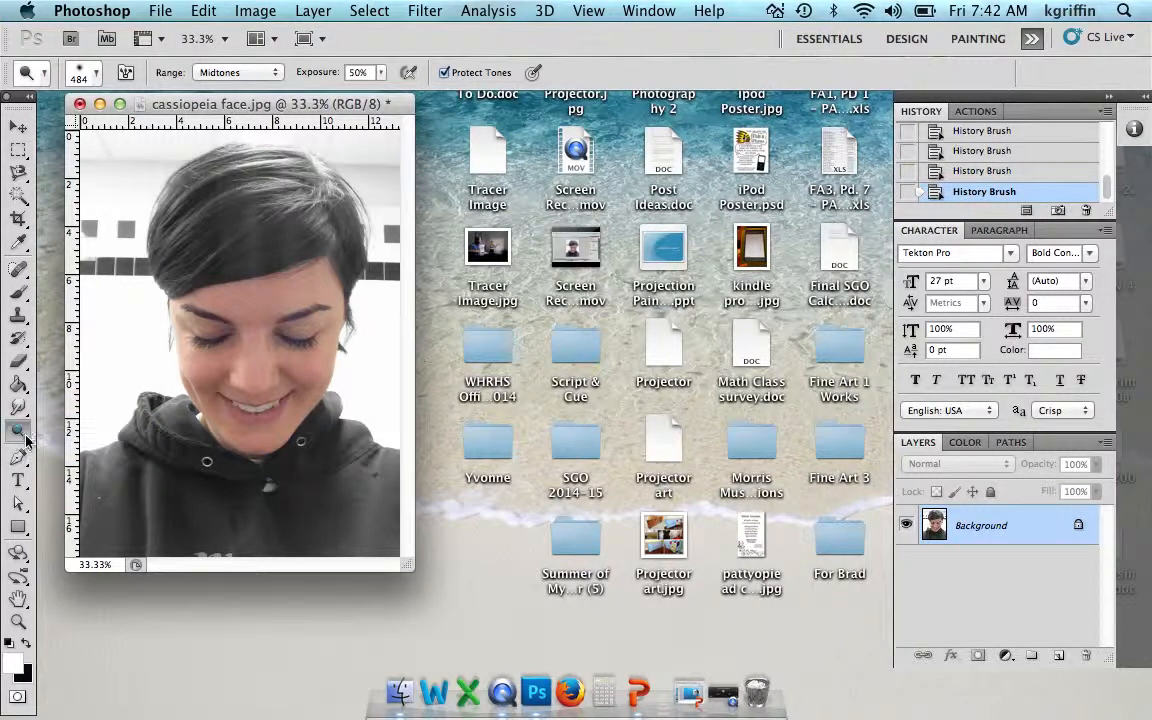
pyautogui.click(30, 438)
pyautogui.click(93, 445)
pyautogui.click(96, 74)
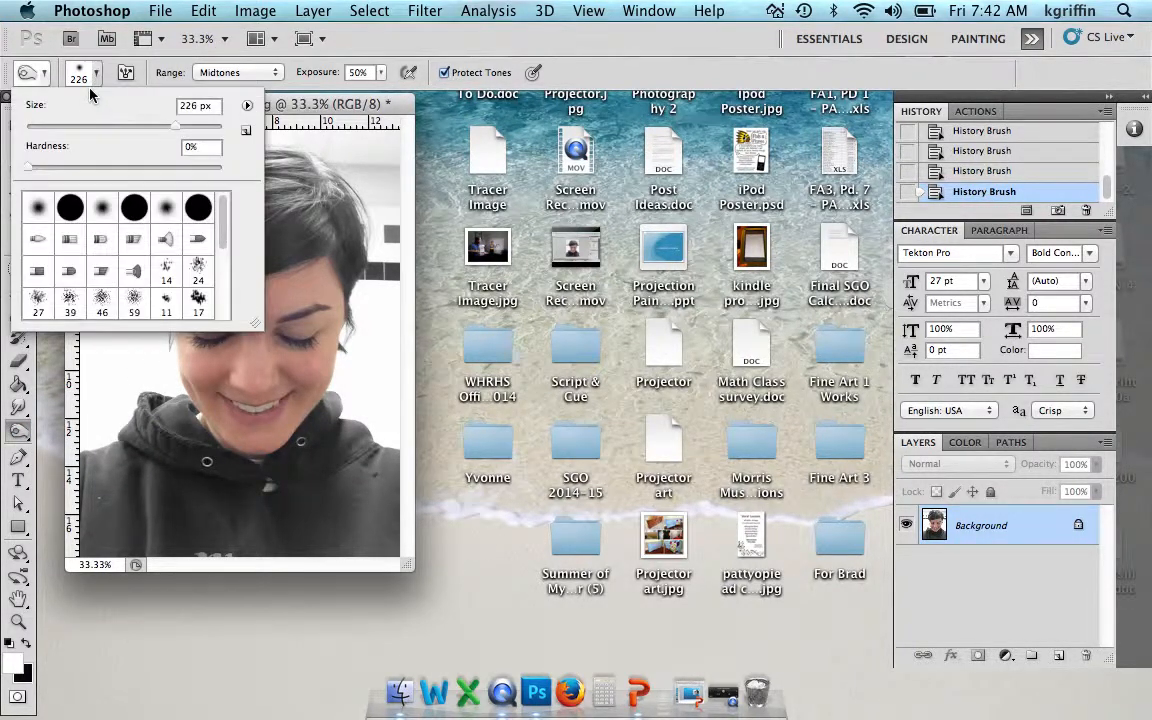
pyautogui.click(330, 111)
pyautogui.click(213, 334)
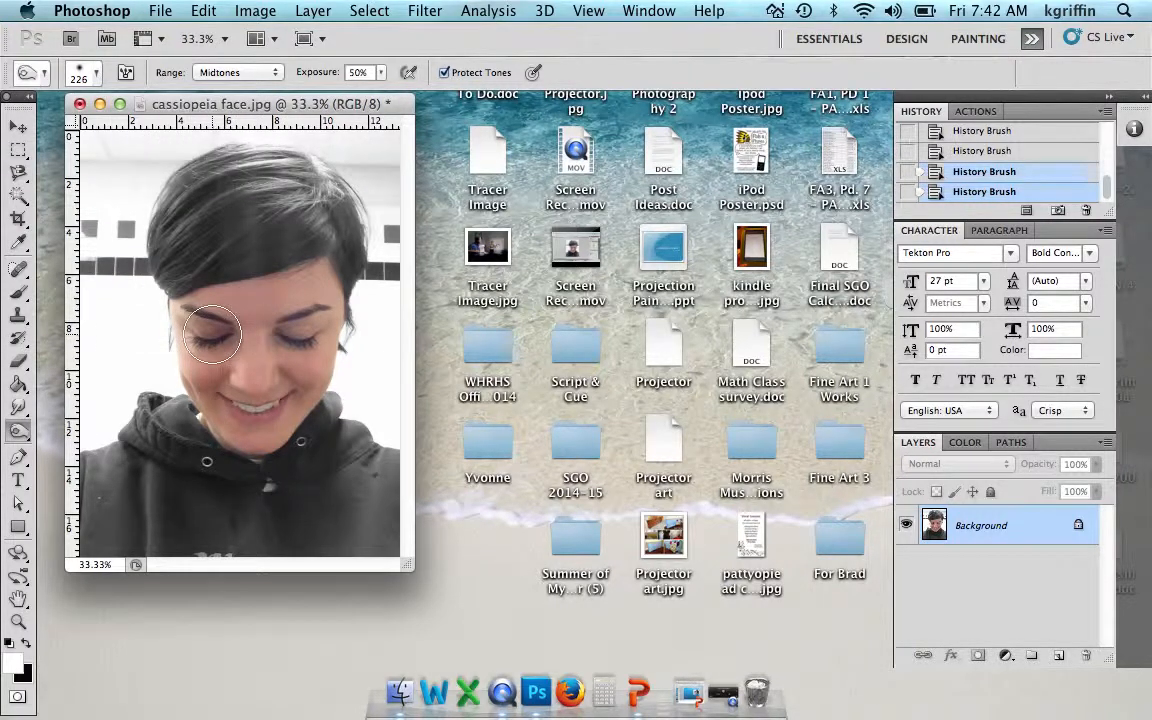
pyautogui.click(298, 330)
pyautogui.click(290, 328)
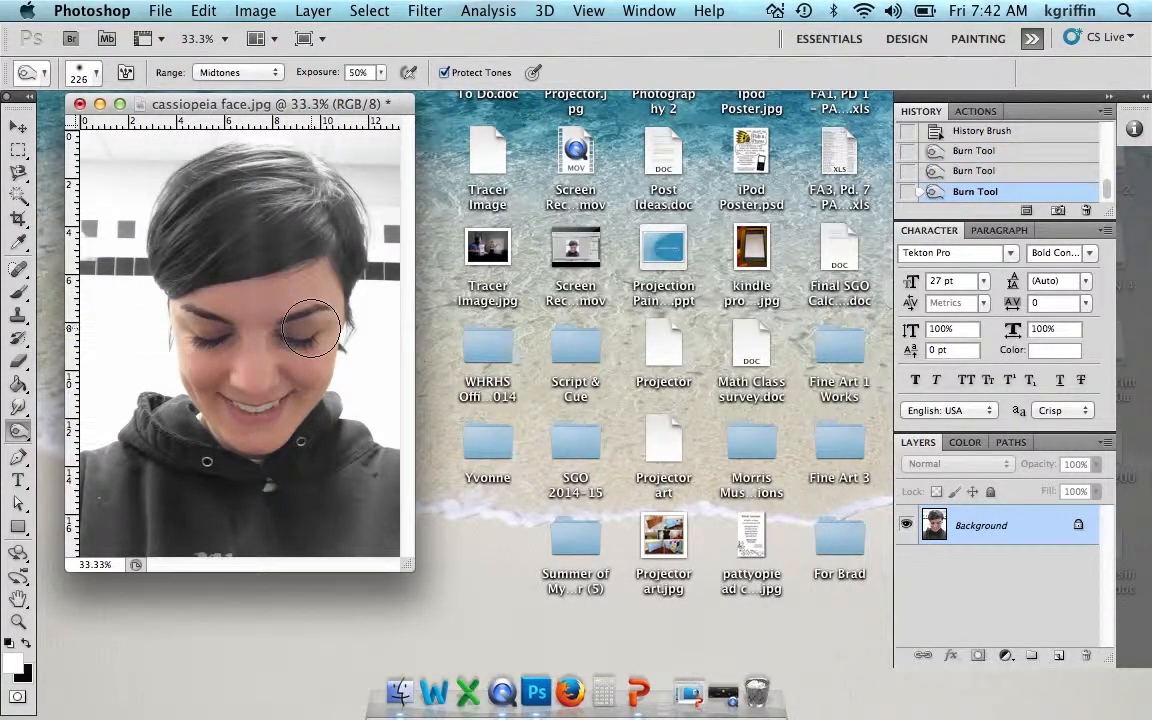
# Burn the eyelid on the image's left side once more, and step back two burn strokes.
pyautogui.click(196, 334)
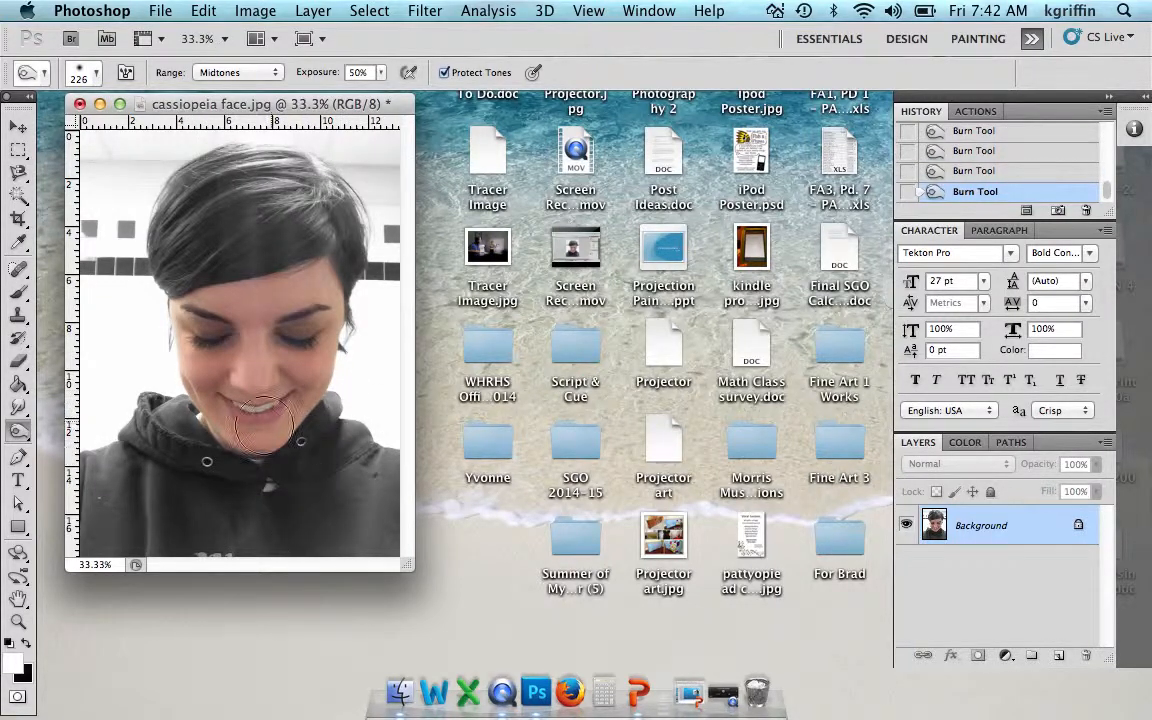
pyautogui.press('super+alt+z')
pyautogui.press('super+alt+z')
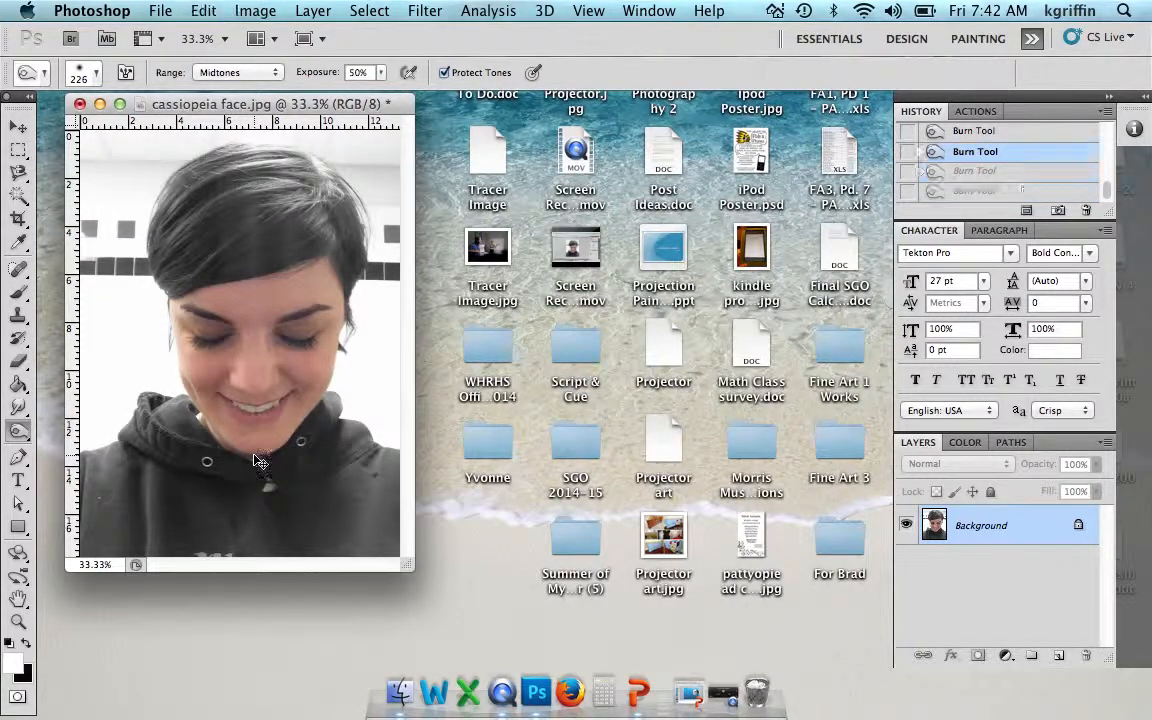
# Whiten the teeth with the Dodge tool, using a 60 px brush on midtones at 50% exposure.
pyautogui.moveTo(18, 431)
pyautogui.mouseDown()
pyautogui.moveTo(60, 436)
pyautogui.moveTo(72, 417)
pyautogui.mouseUp()
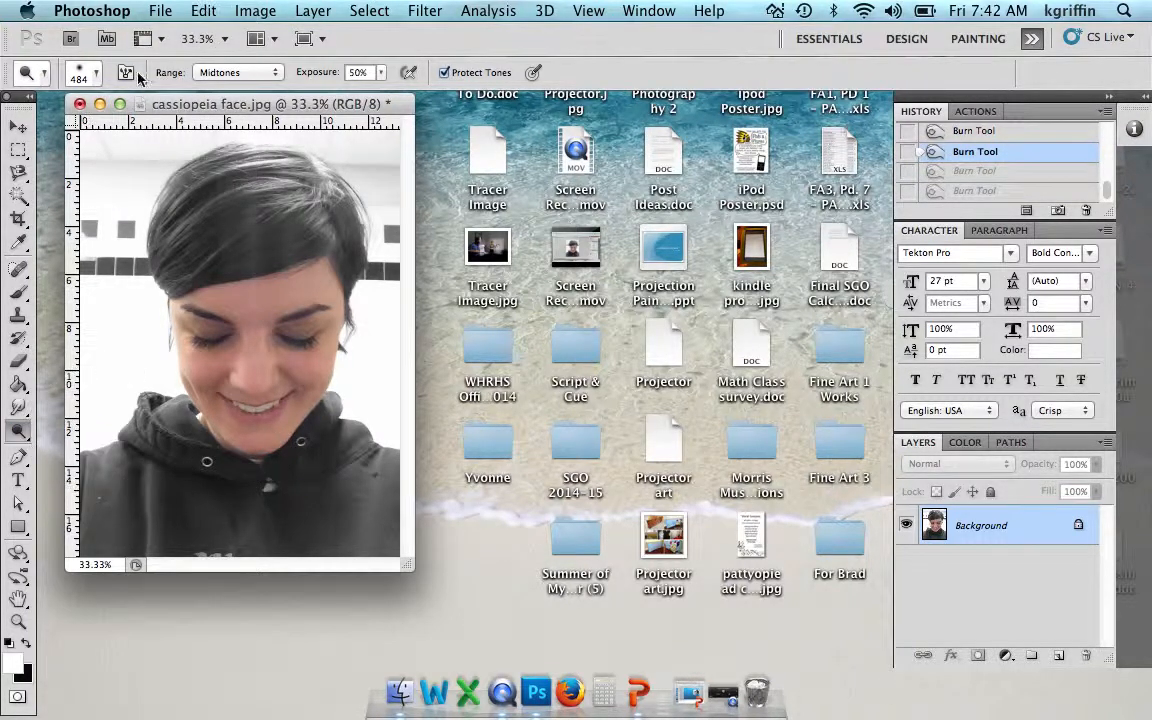
pyautogui.click(82, 68)
pyautogui.moveTo(100, 124); pyautogui.dragTo(90, 126)
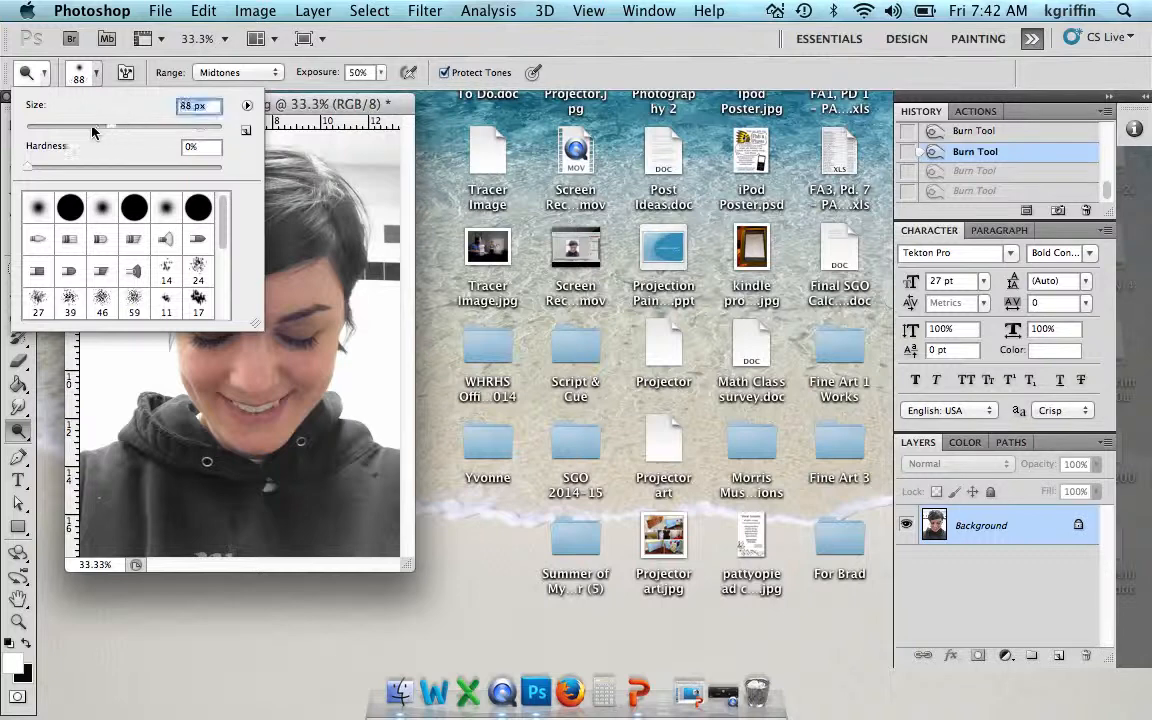
pyautogui.click(305, 104)
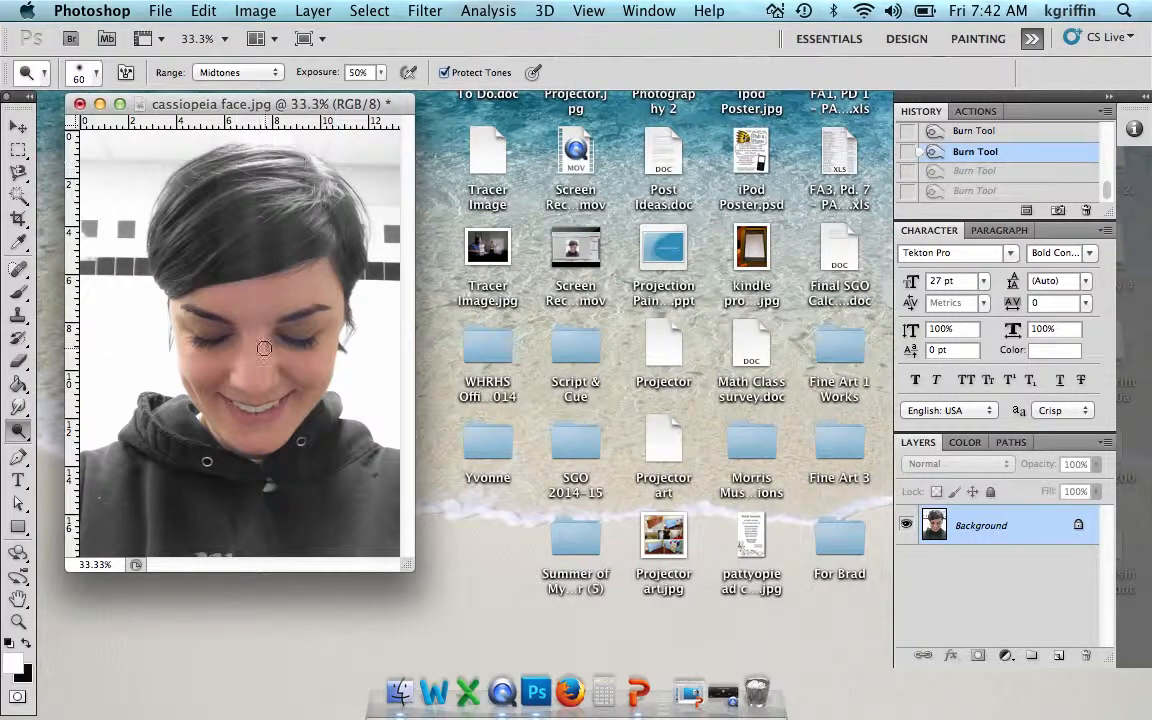
pyautogui.moveTo(239, 406); pyautogui.dragTo(267, 408)
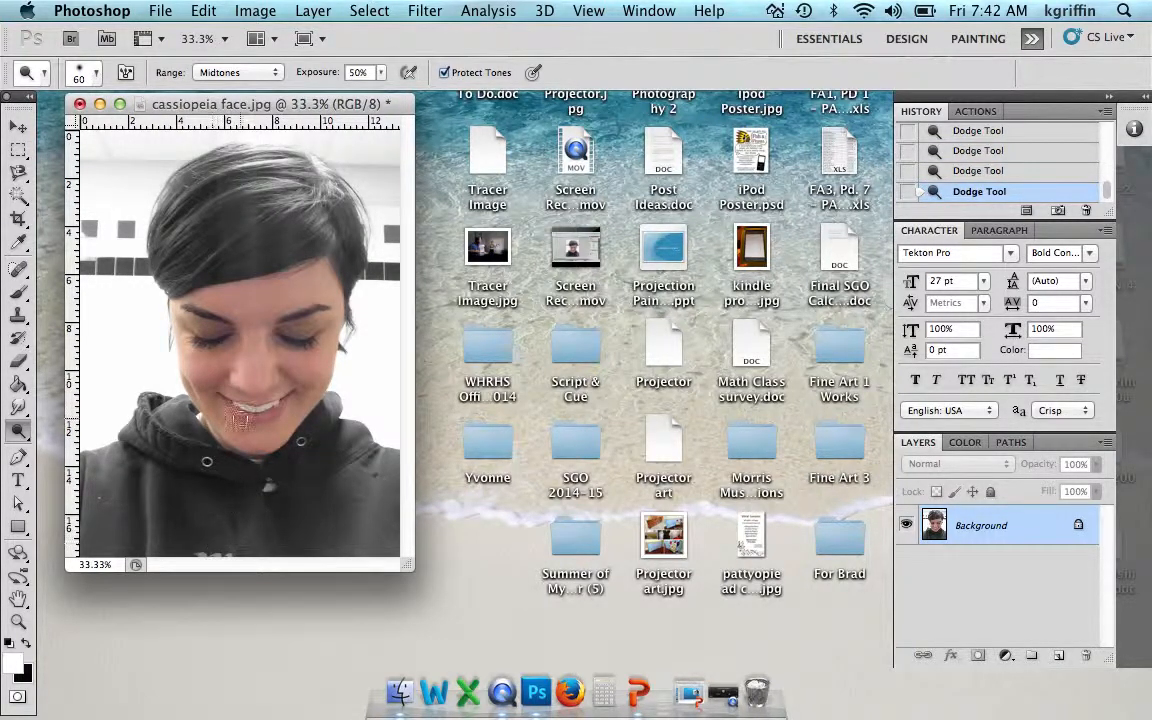
# Switch to the Move tool, and enlarge and reposition the document window to view the whole portrait.
pyautogui.click(20, 174)
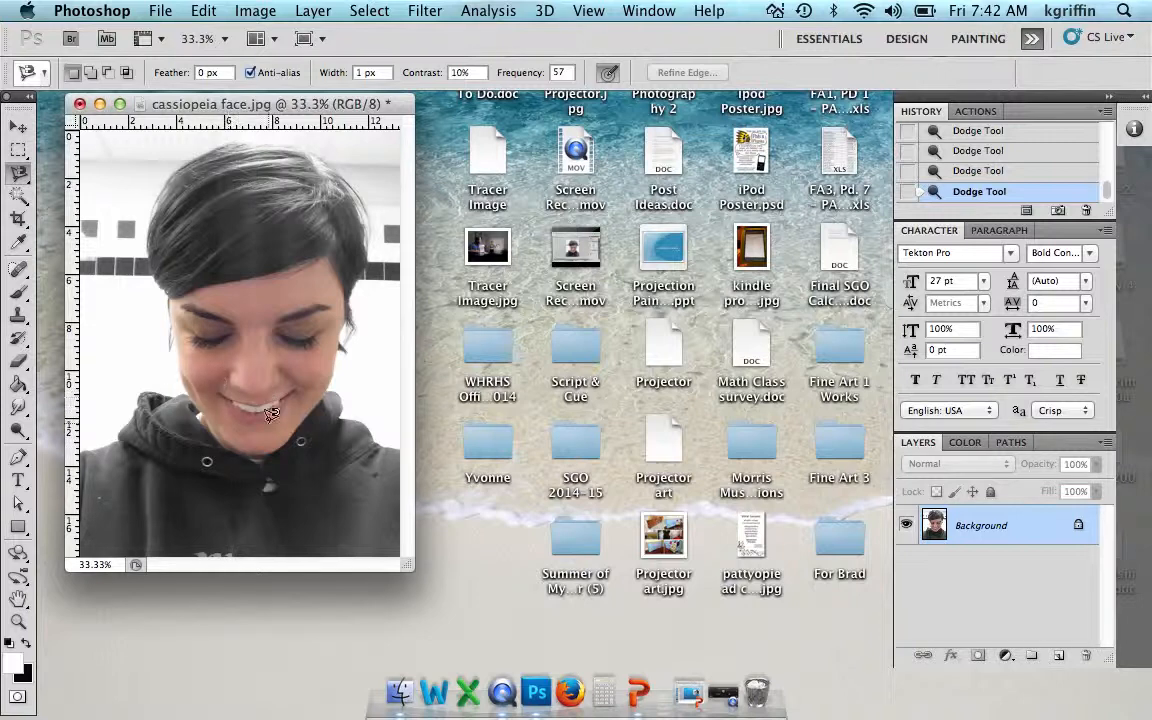
pyautogui.click(18, 126)
pyautogui.moveTo(193, 108); pyautogui.dragTo(218, 128)
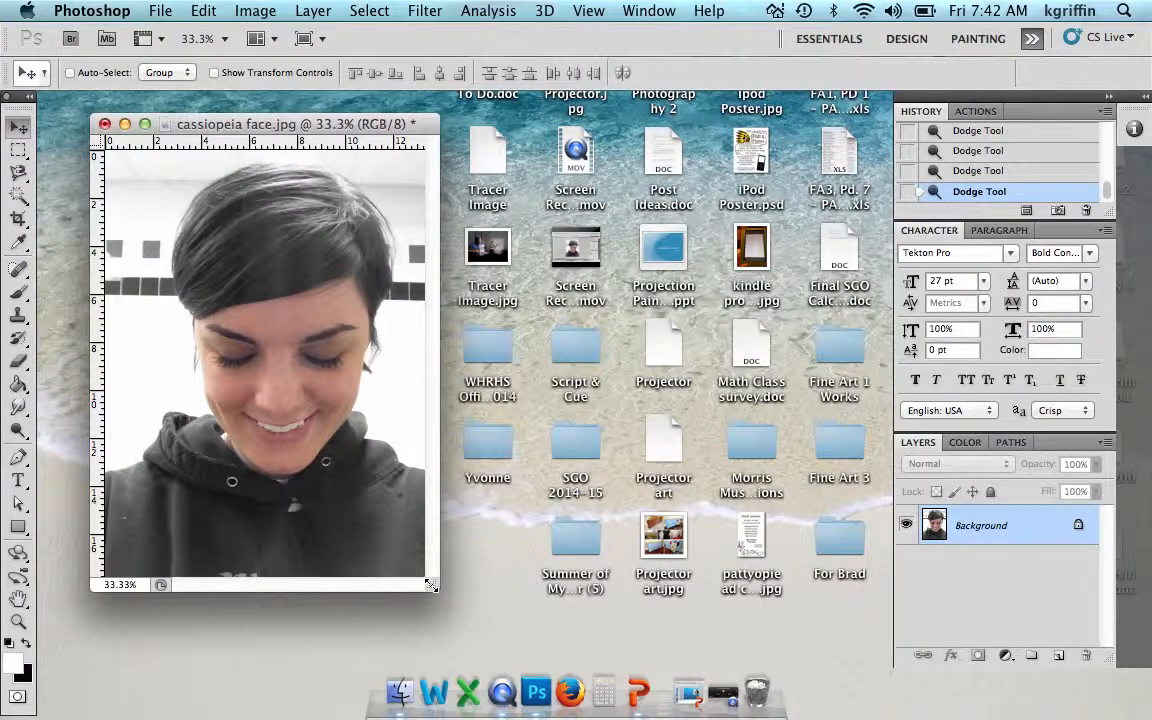
pyautogui.moveTo(431, 585); pyautogui.dragTo(893, 668)
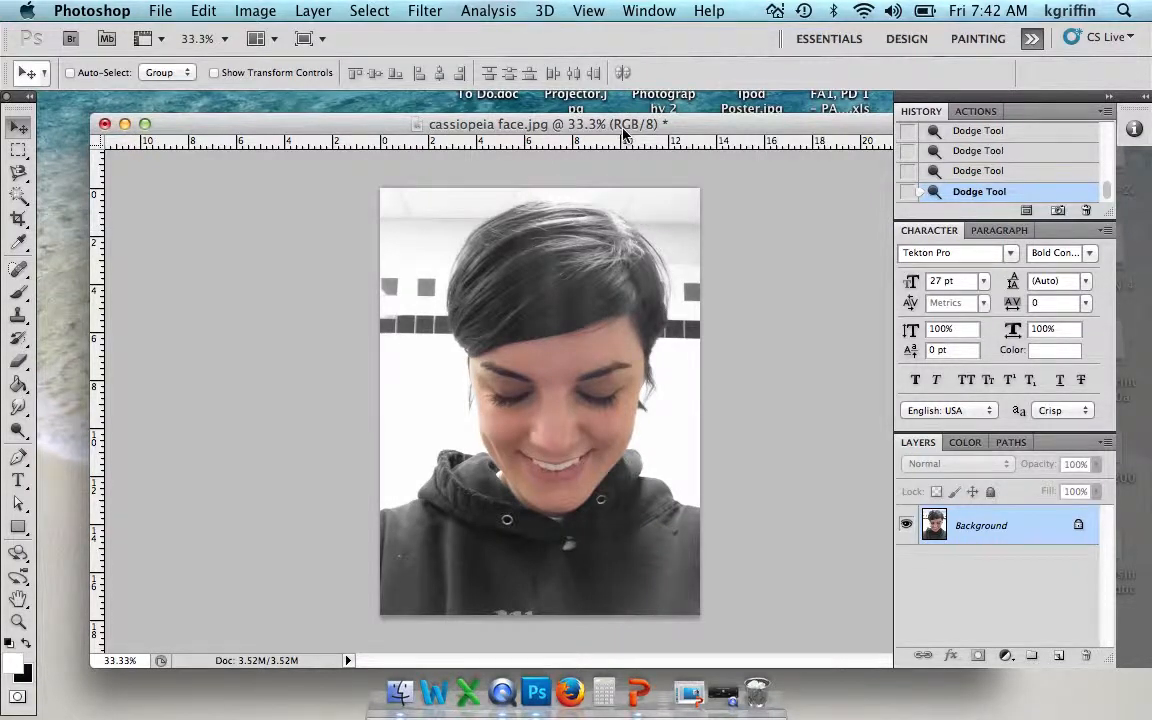
pyautogui.moveTo(622, 133); pyautogui.dragTo(578, 118)
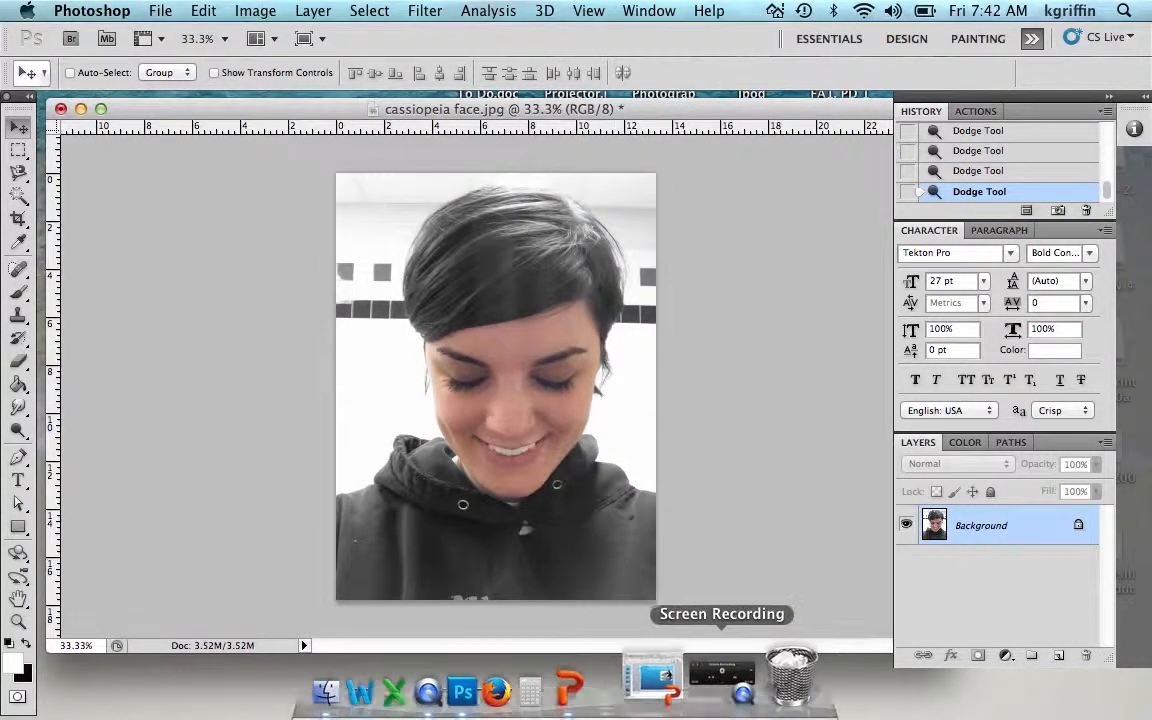
pyautogui.click(678, 688)
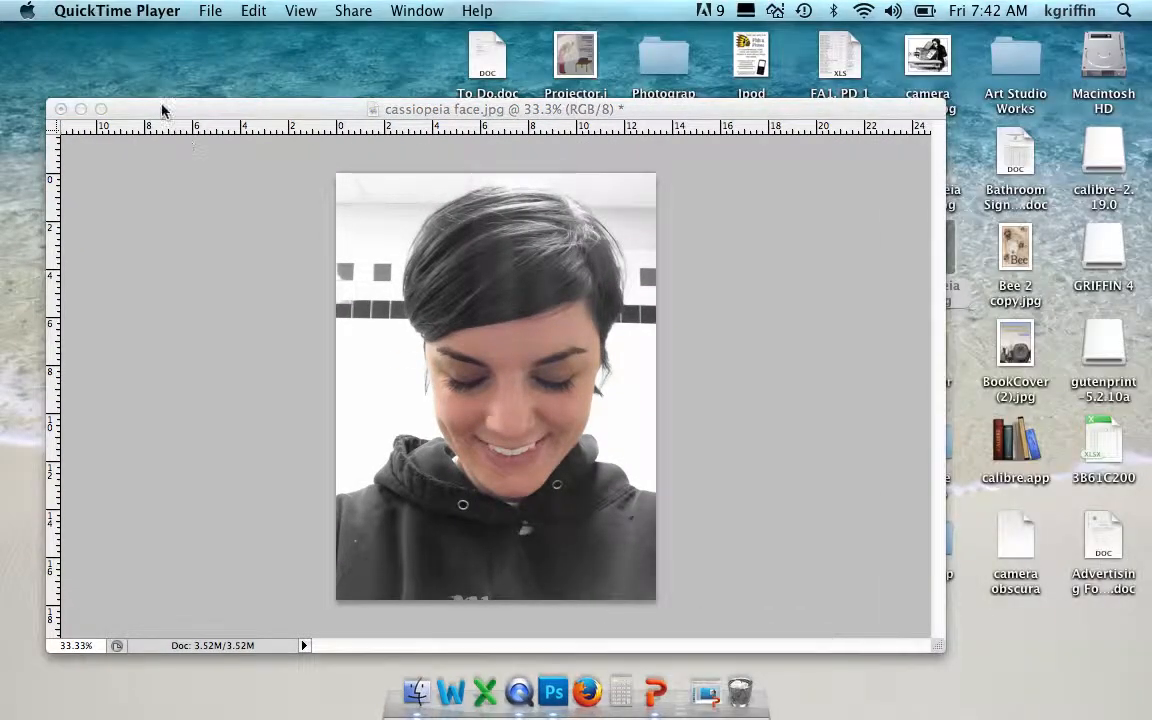